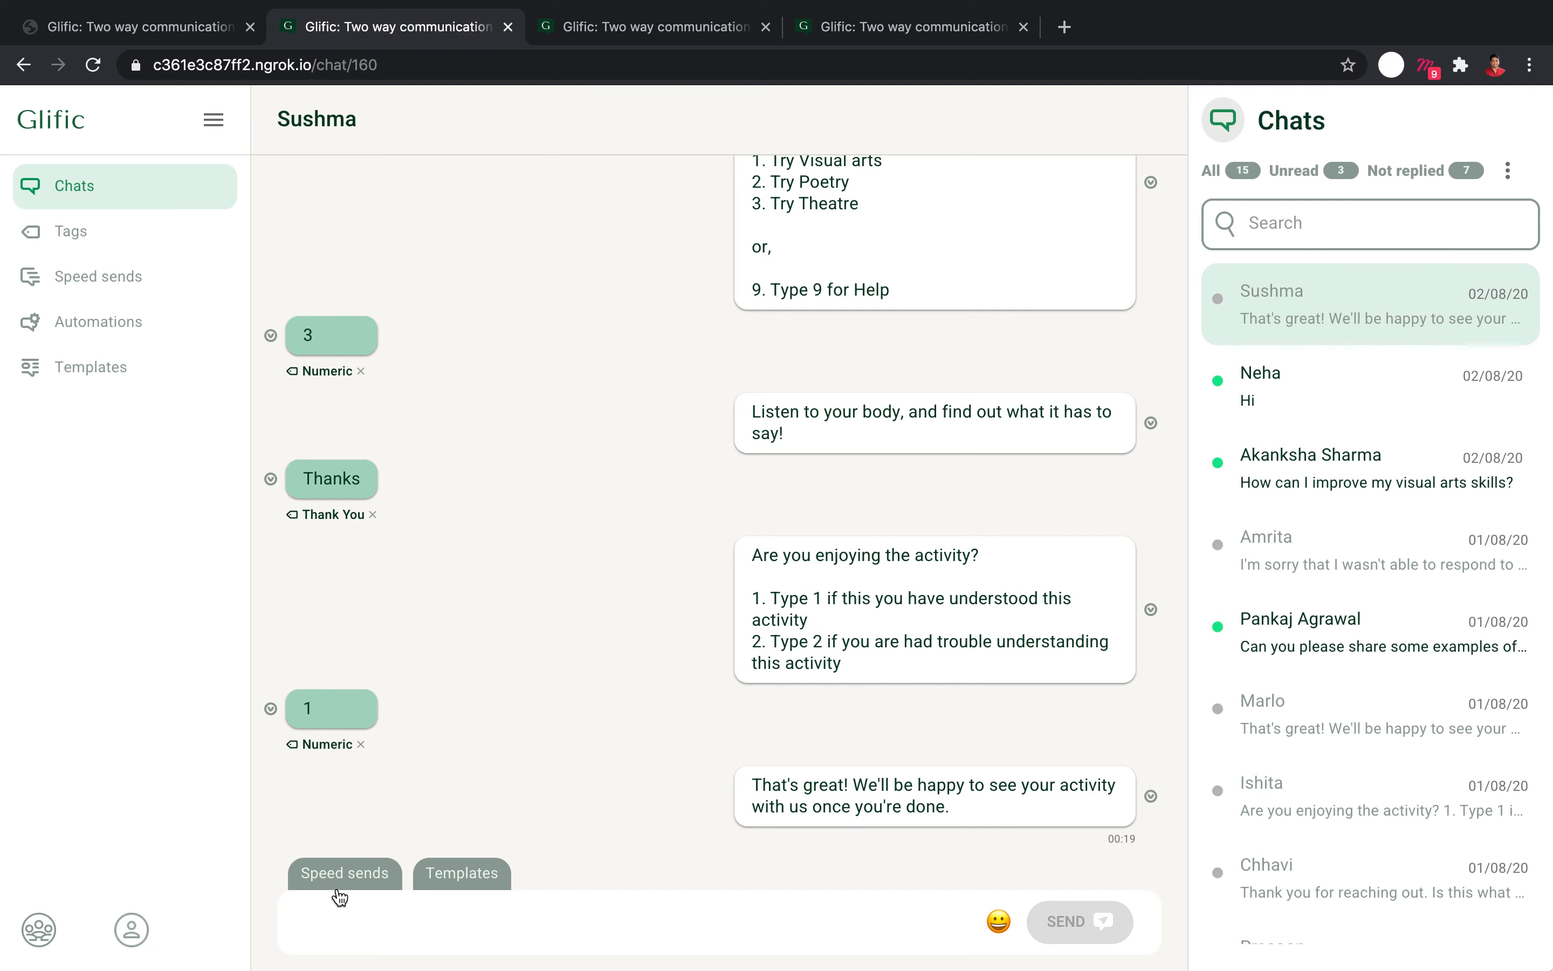
Search the speed sends for "follow" and insert the Follow up message into the open chat's reply.
left_click(345, 880)
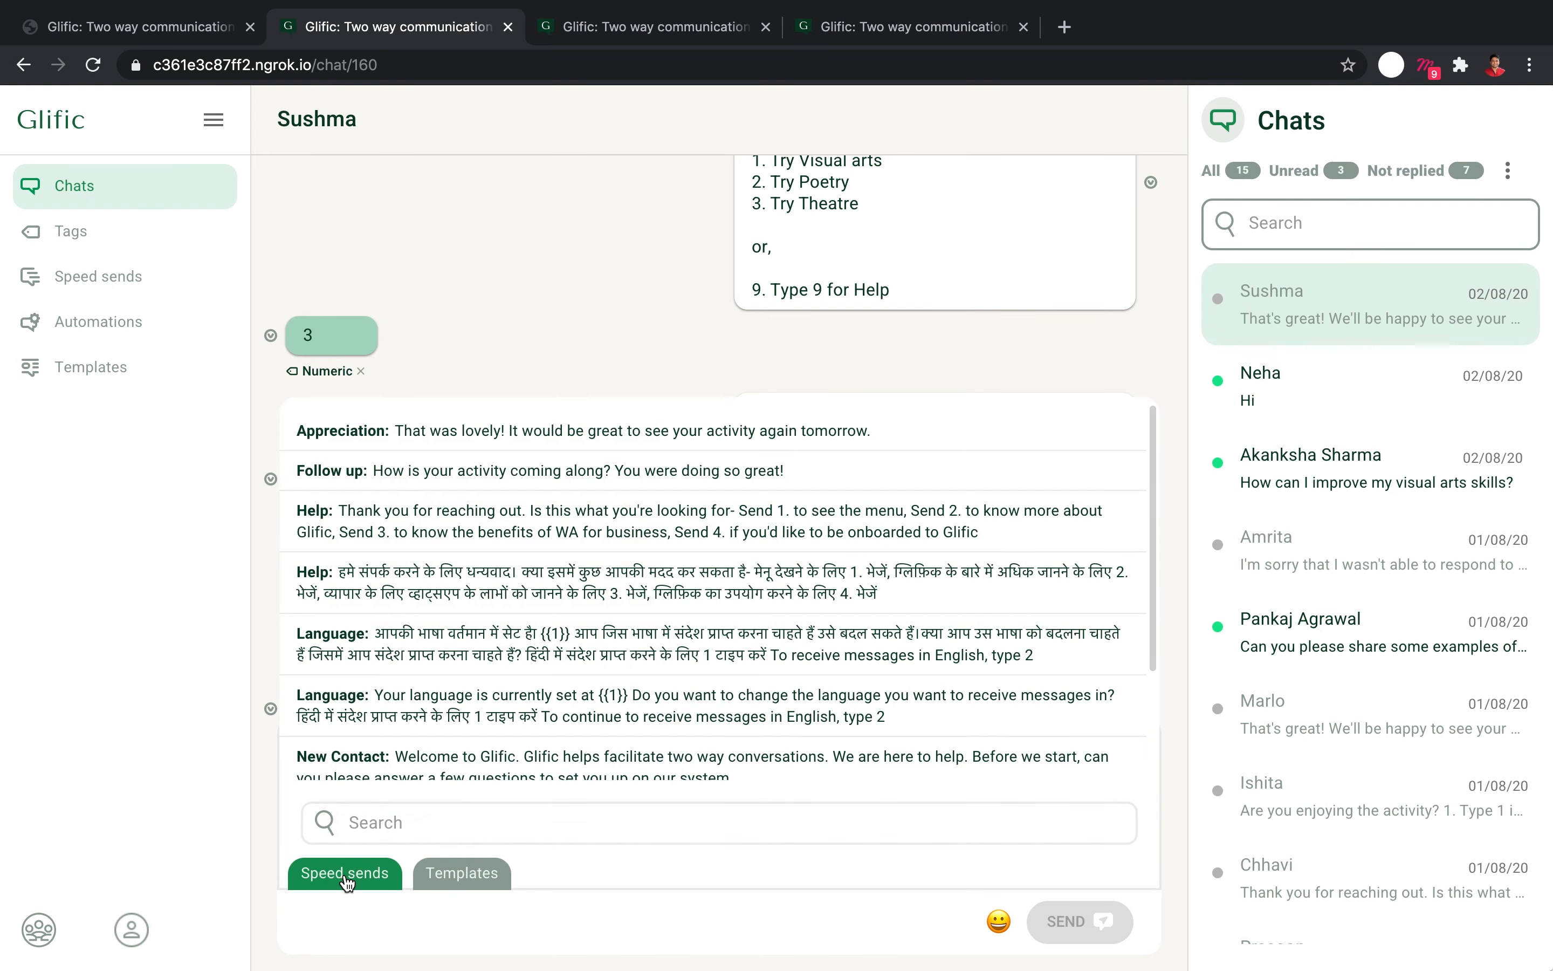
scroll(498, 721, "down", 2)
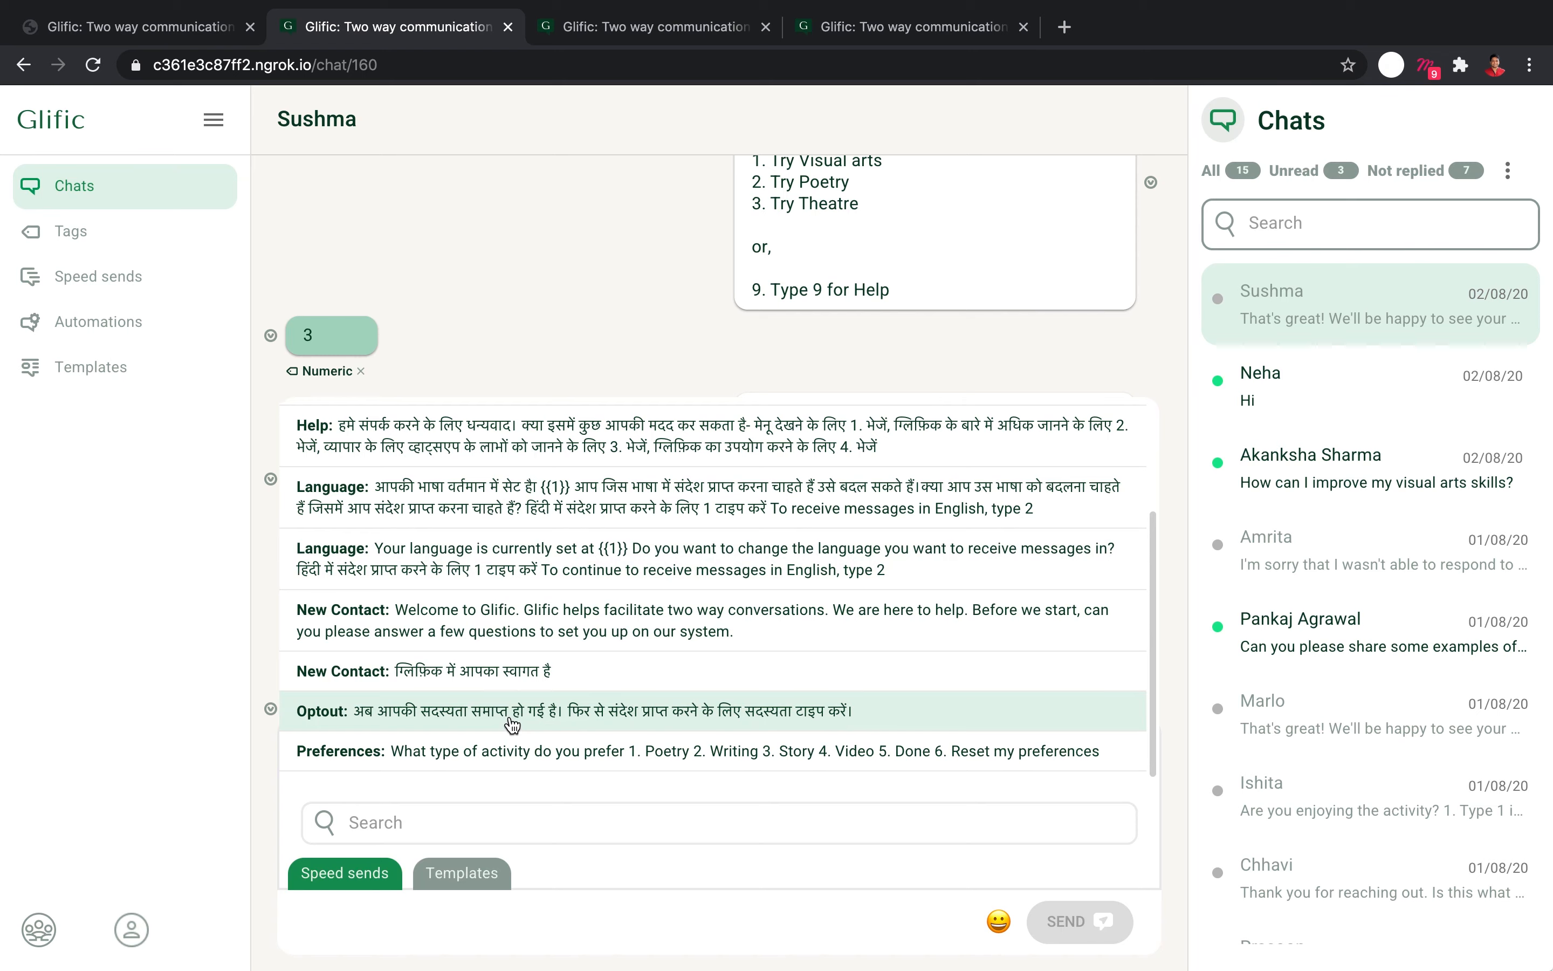
left_click(493, 822)
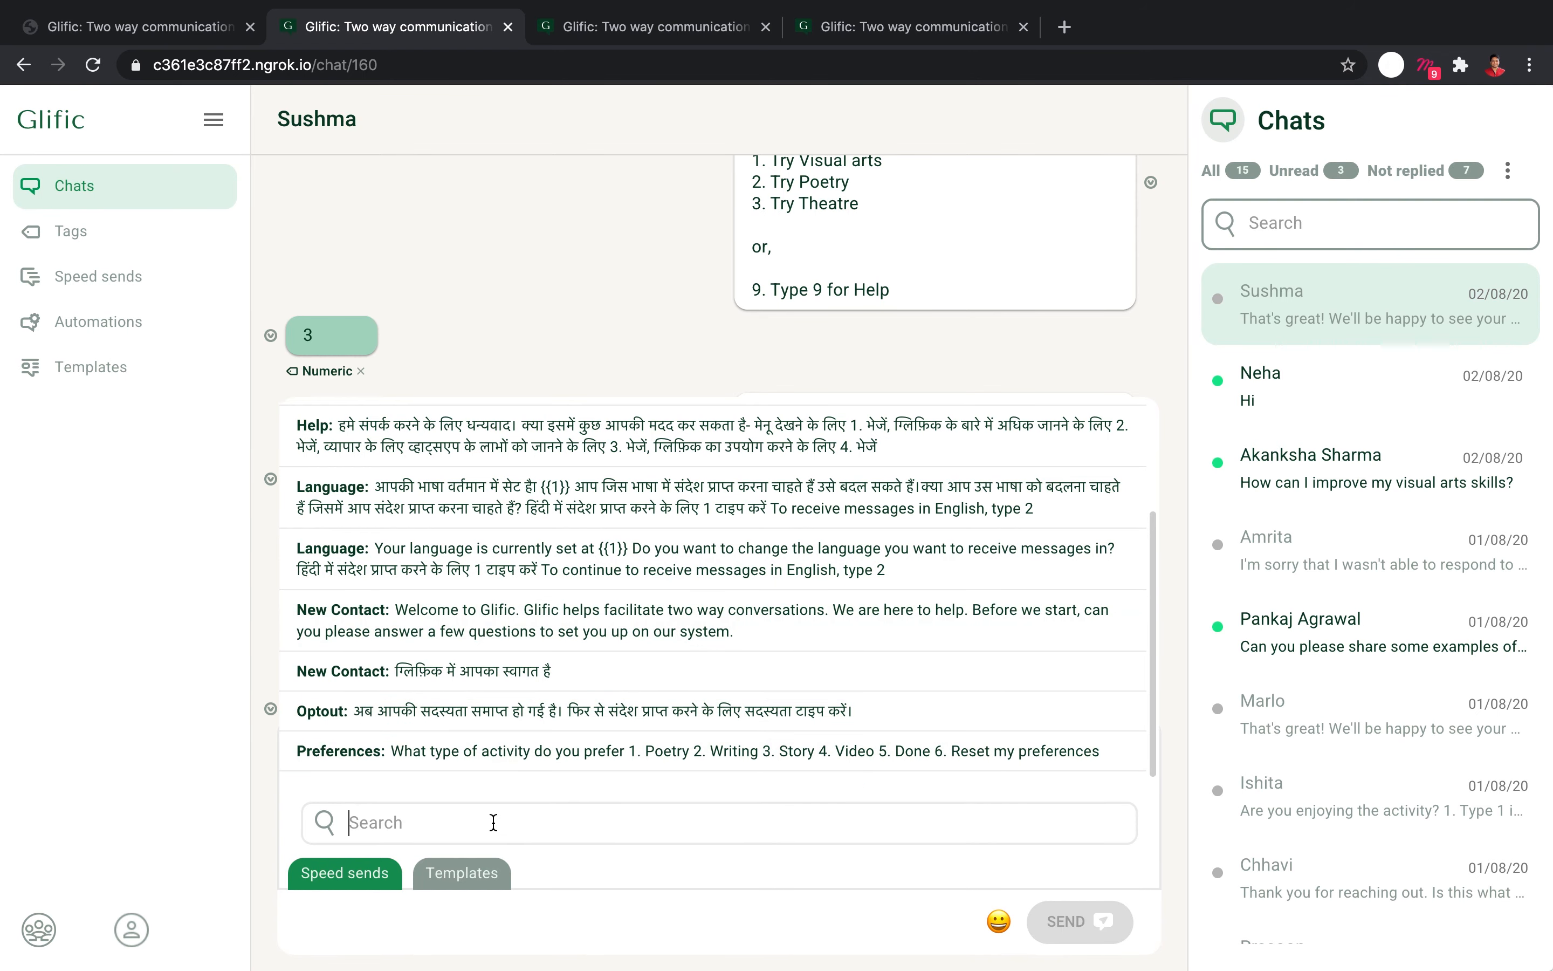
type("follow")
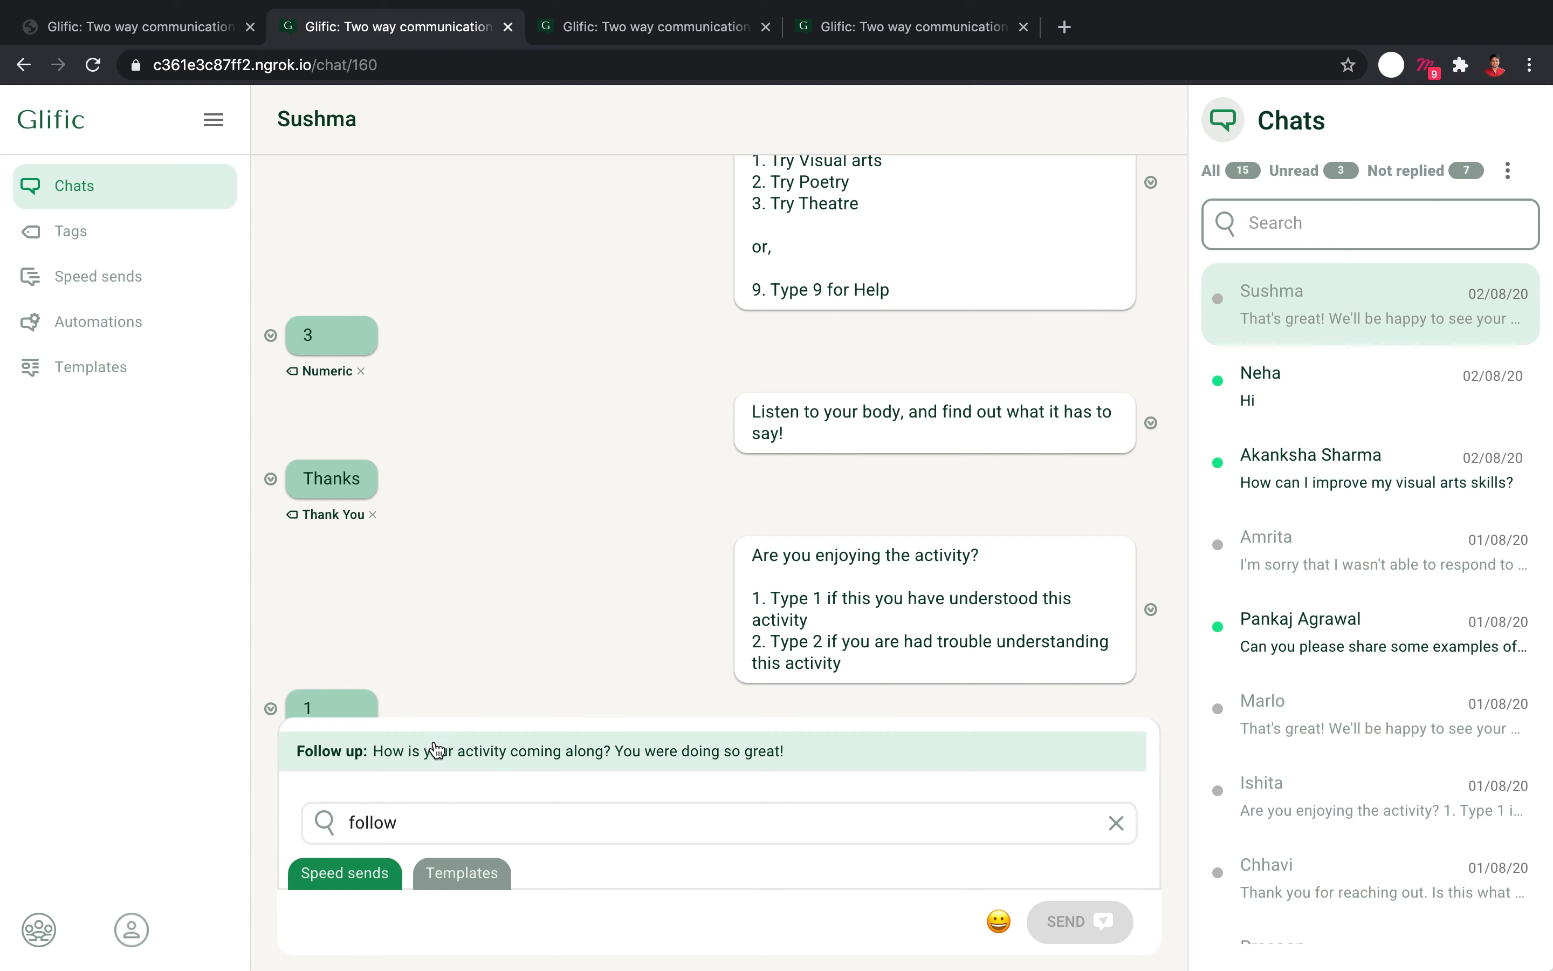
left_click(436, 750)
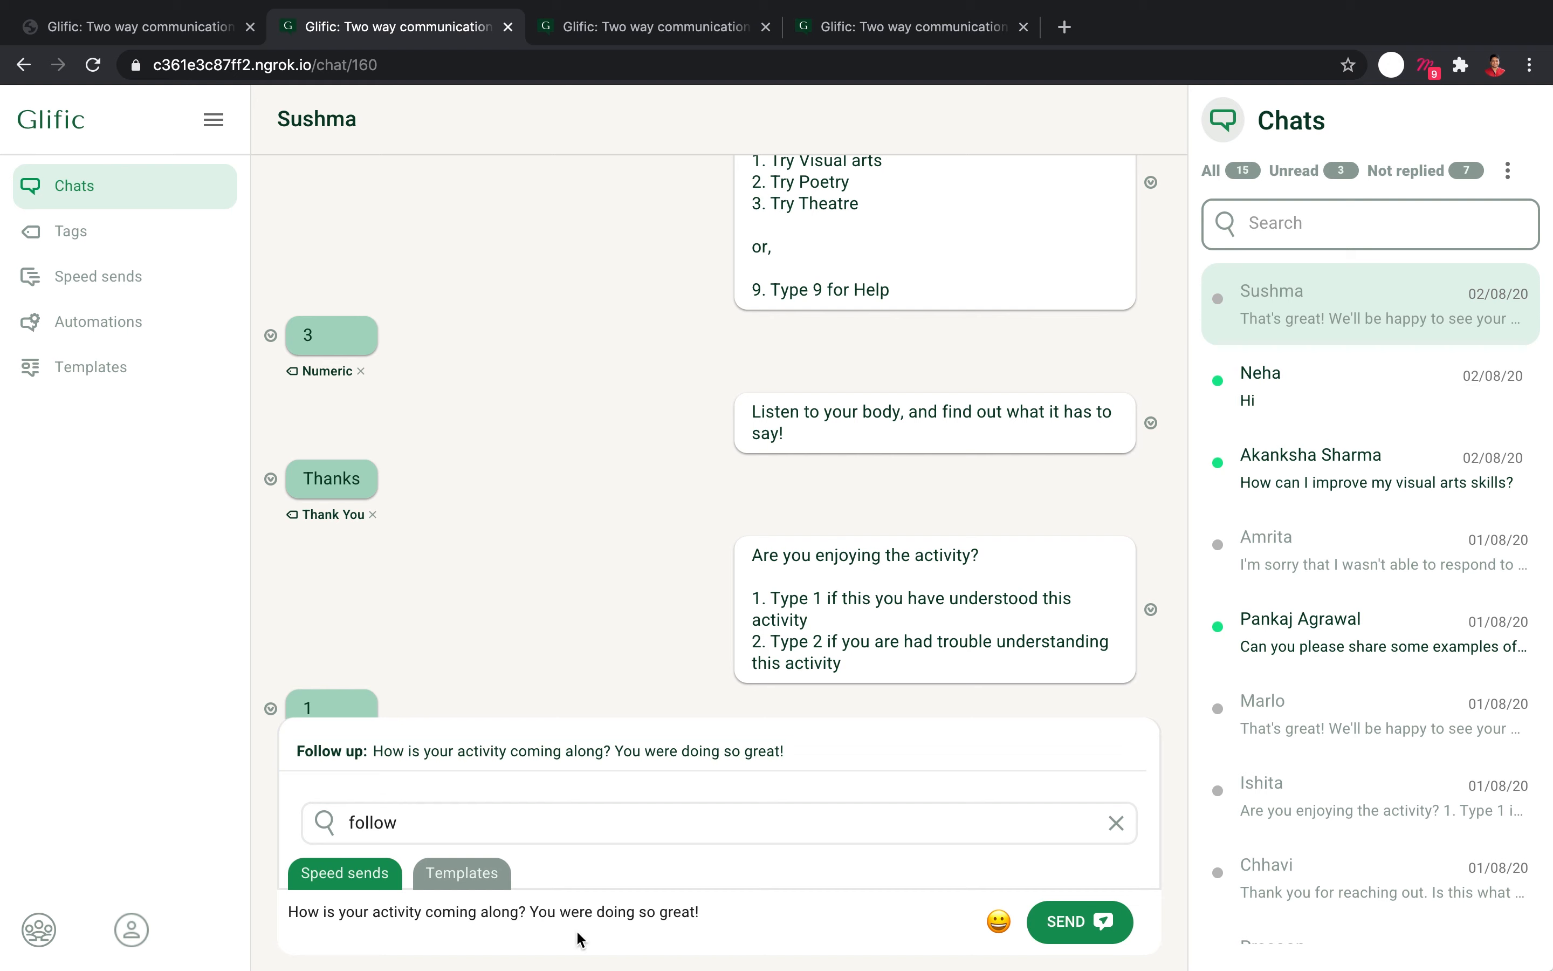
Replace the reply's second sentence with "Let us know if you need any help." and send the message.
left_click_drag(529, 911, 879, 920)
type("Let ")
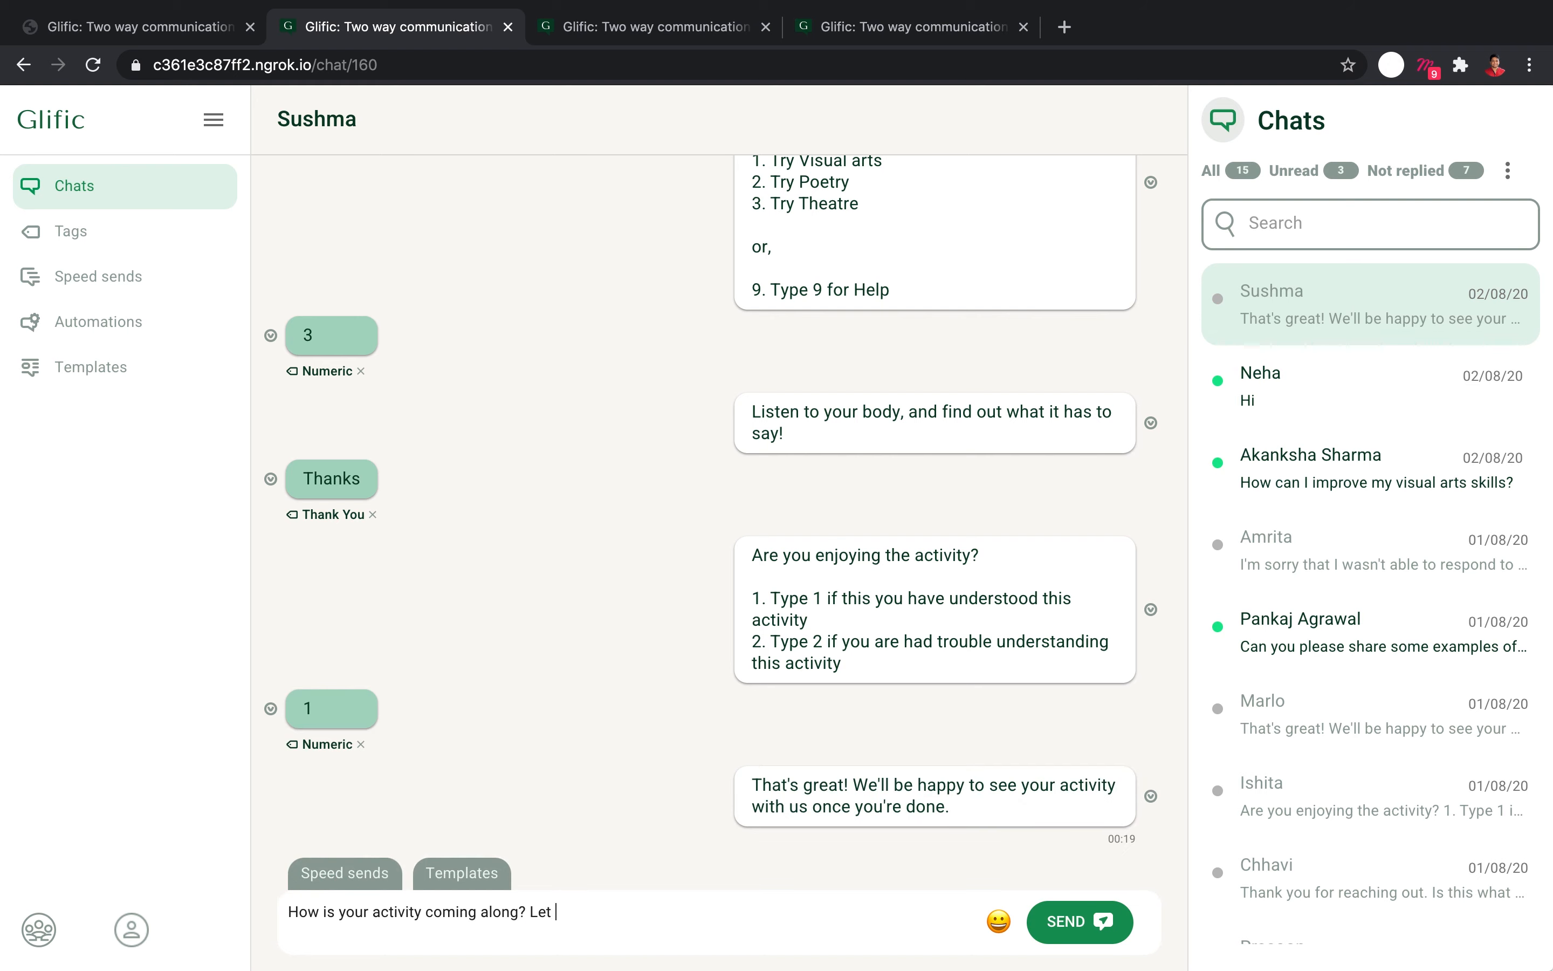
type("us know if you need any help.")
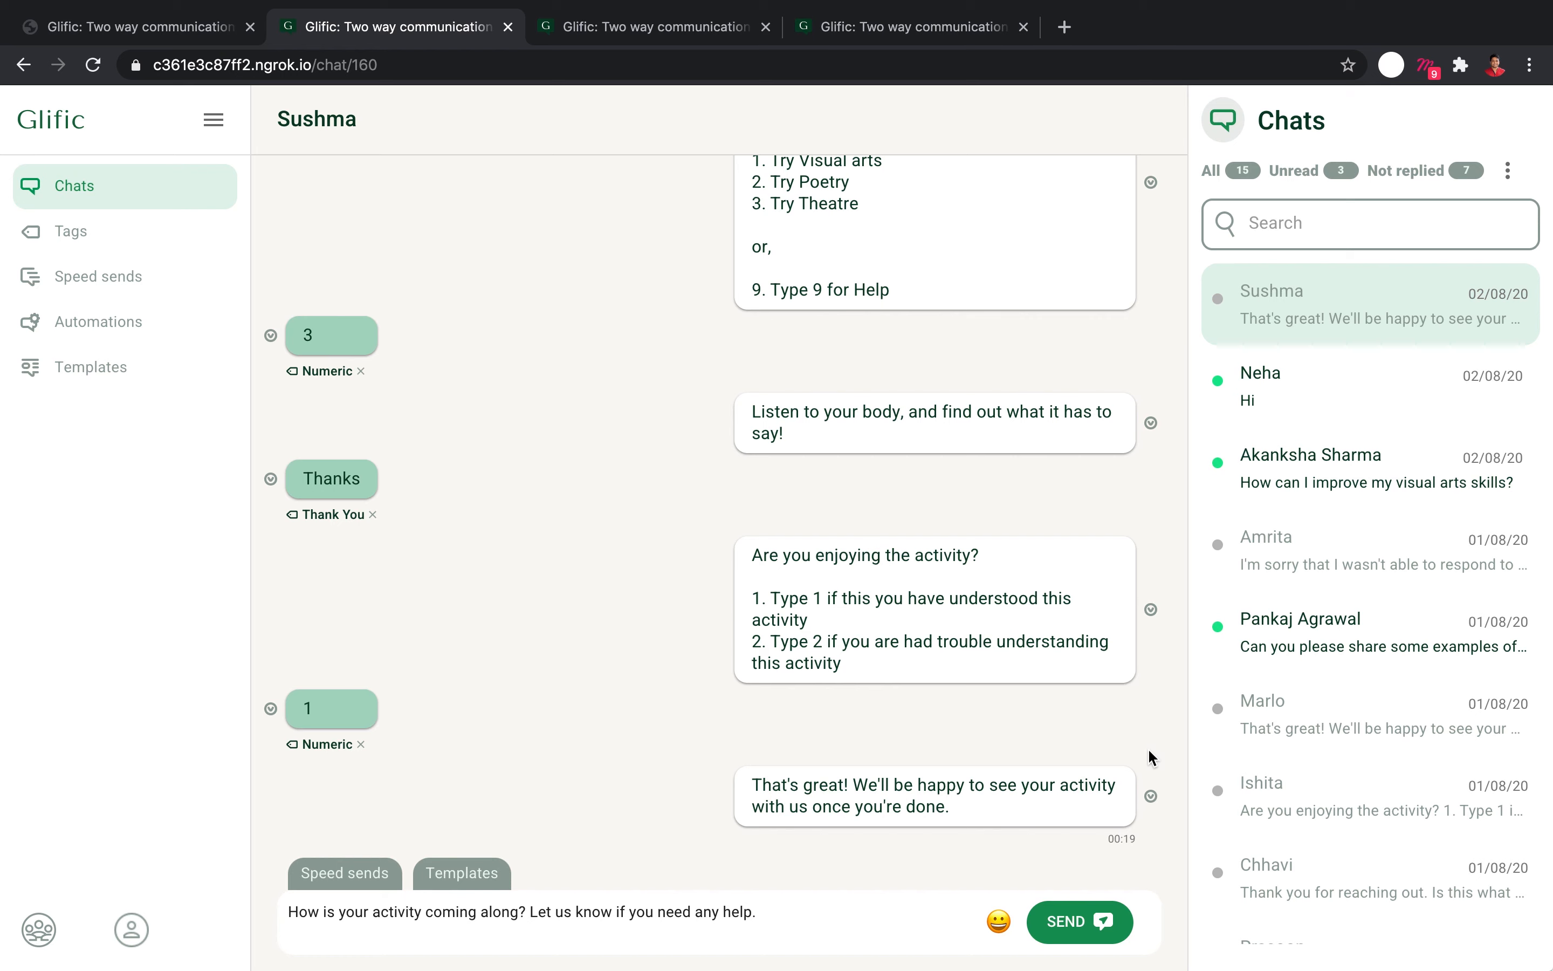
left_click(1093, 924)
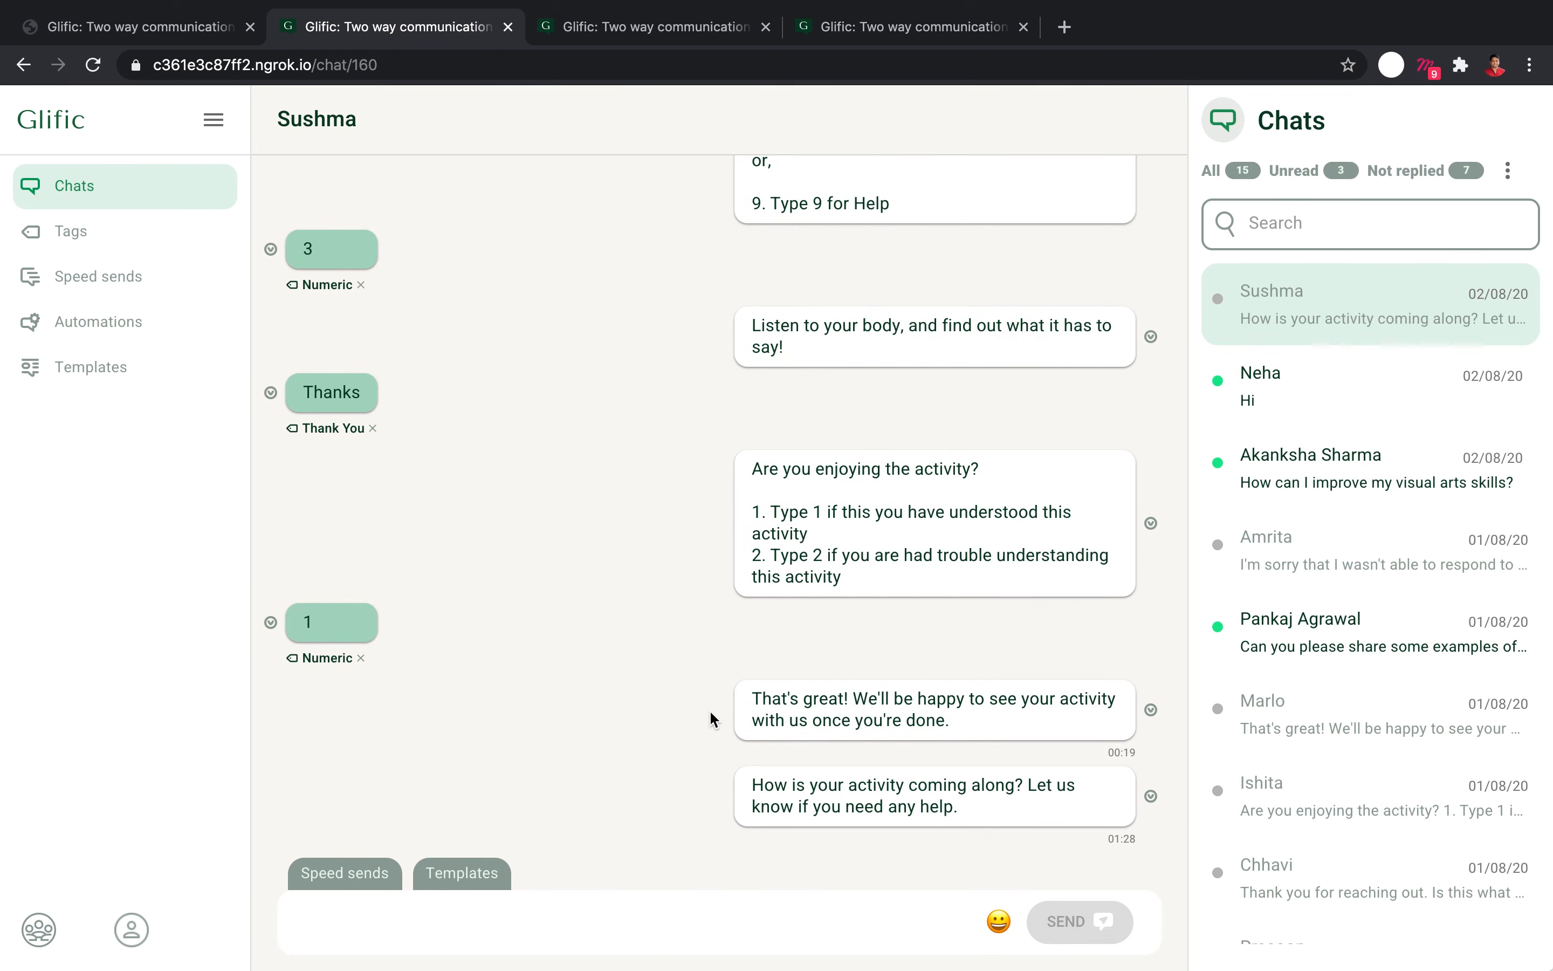
Filter the chat list by unread and by not replied conversations, and return to showing all chats.
left_click(100, 279)
left_click(1313, 173)
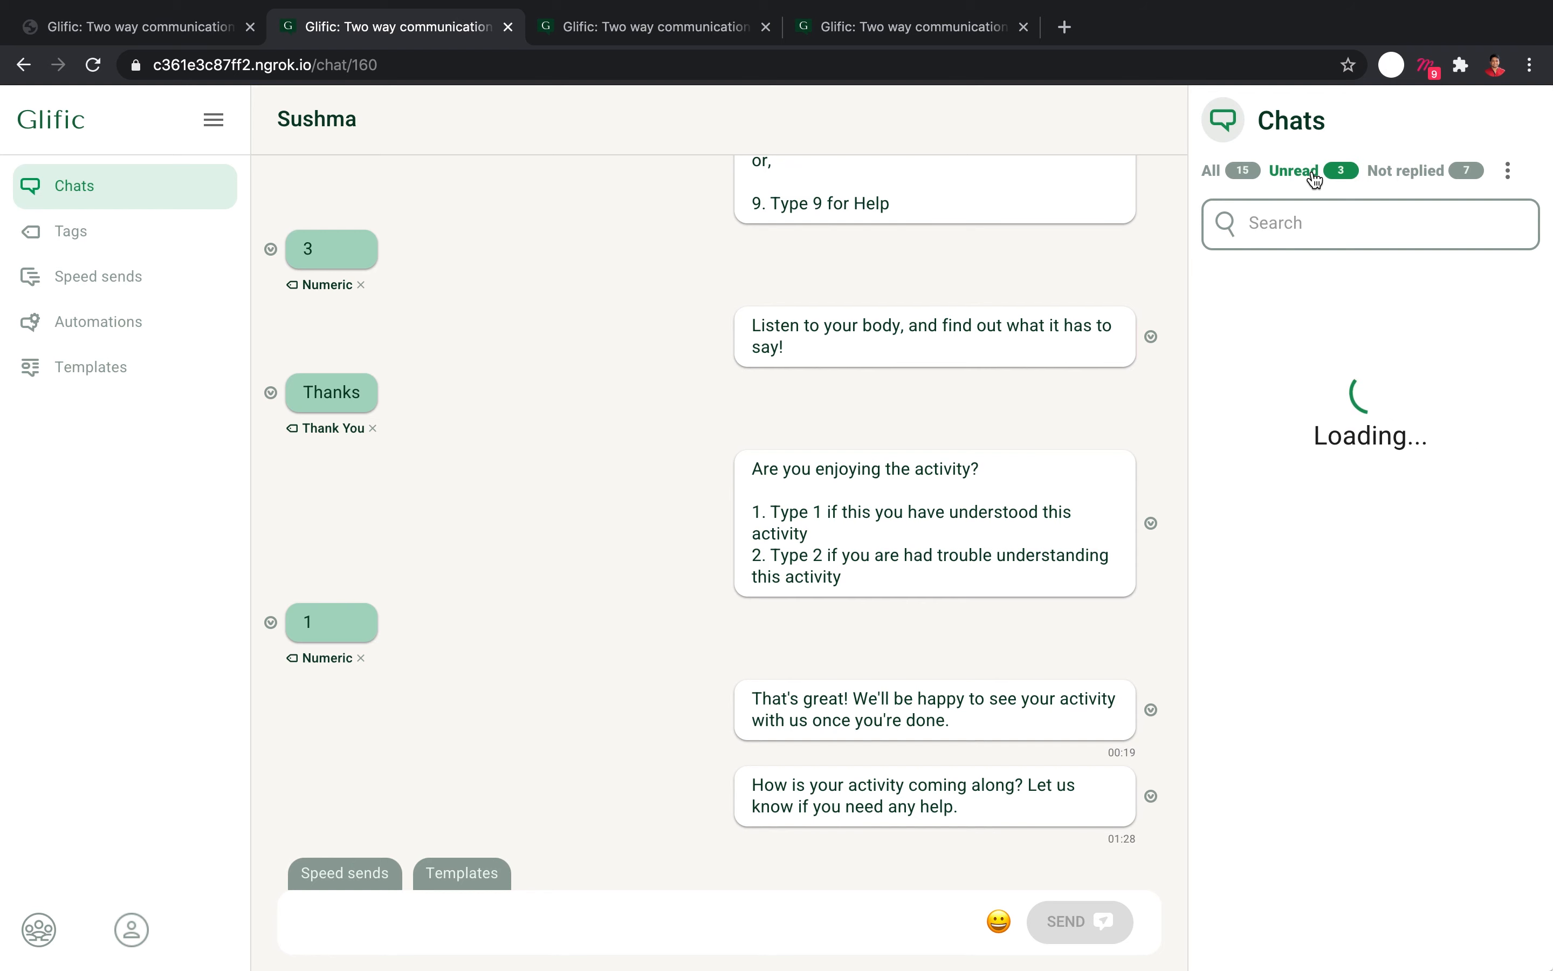
left_click(1415, 176)
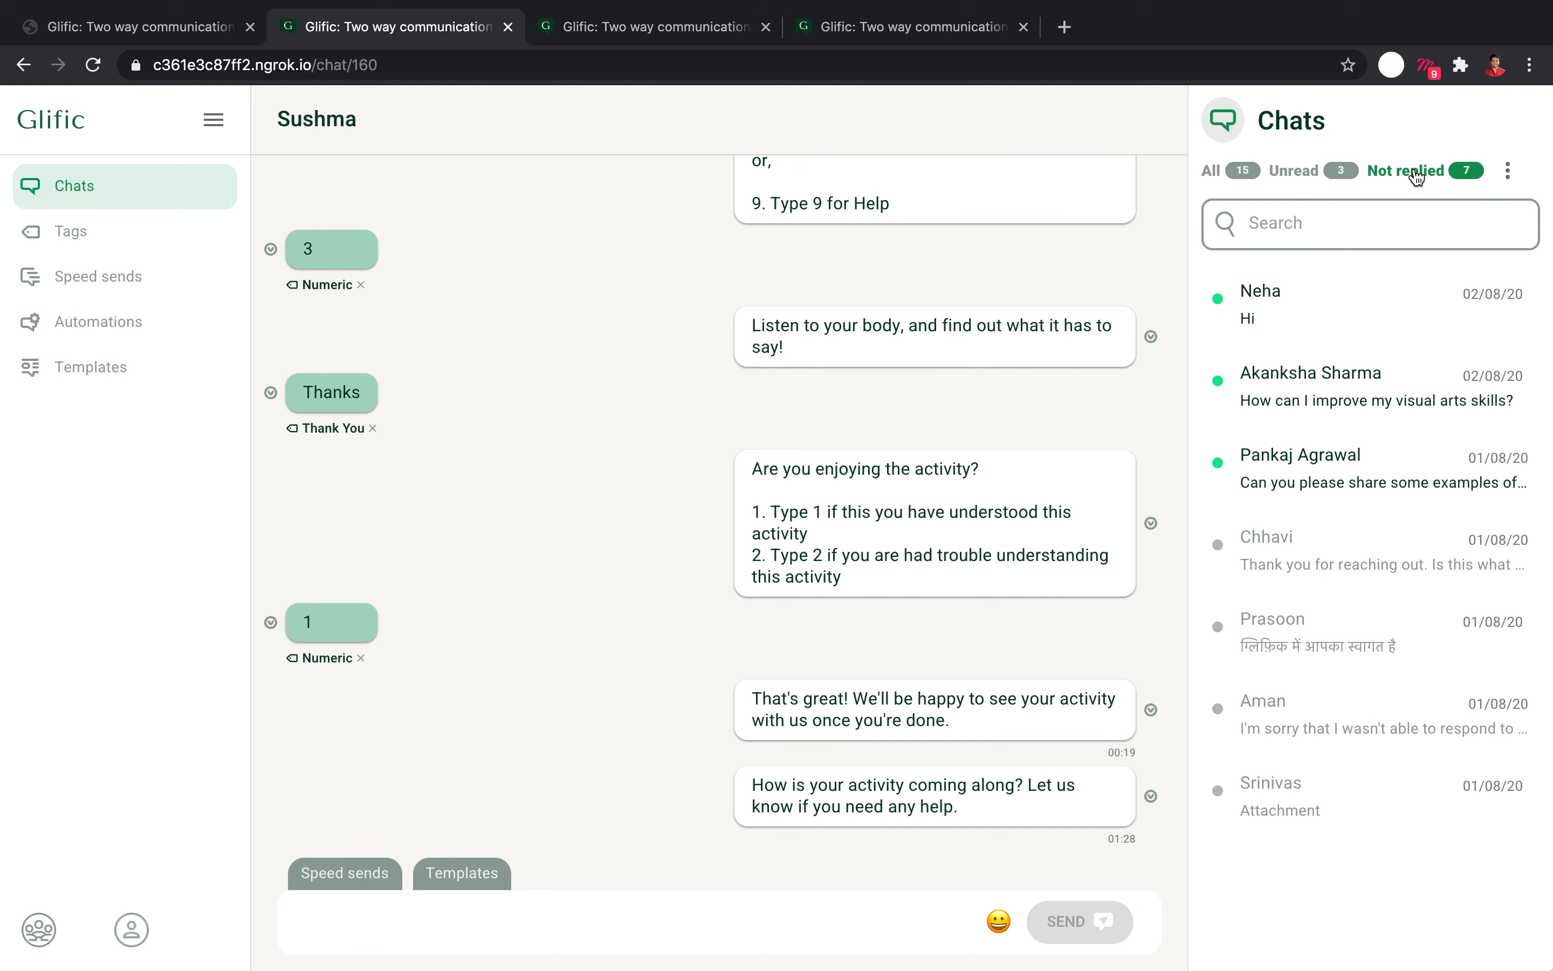
left_click(1232, 172)
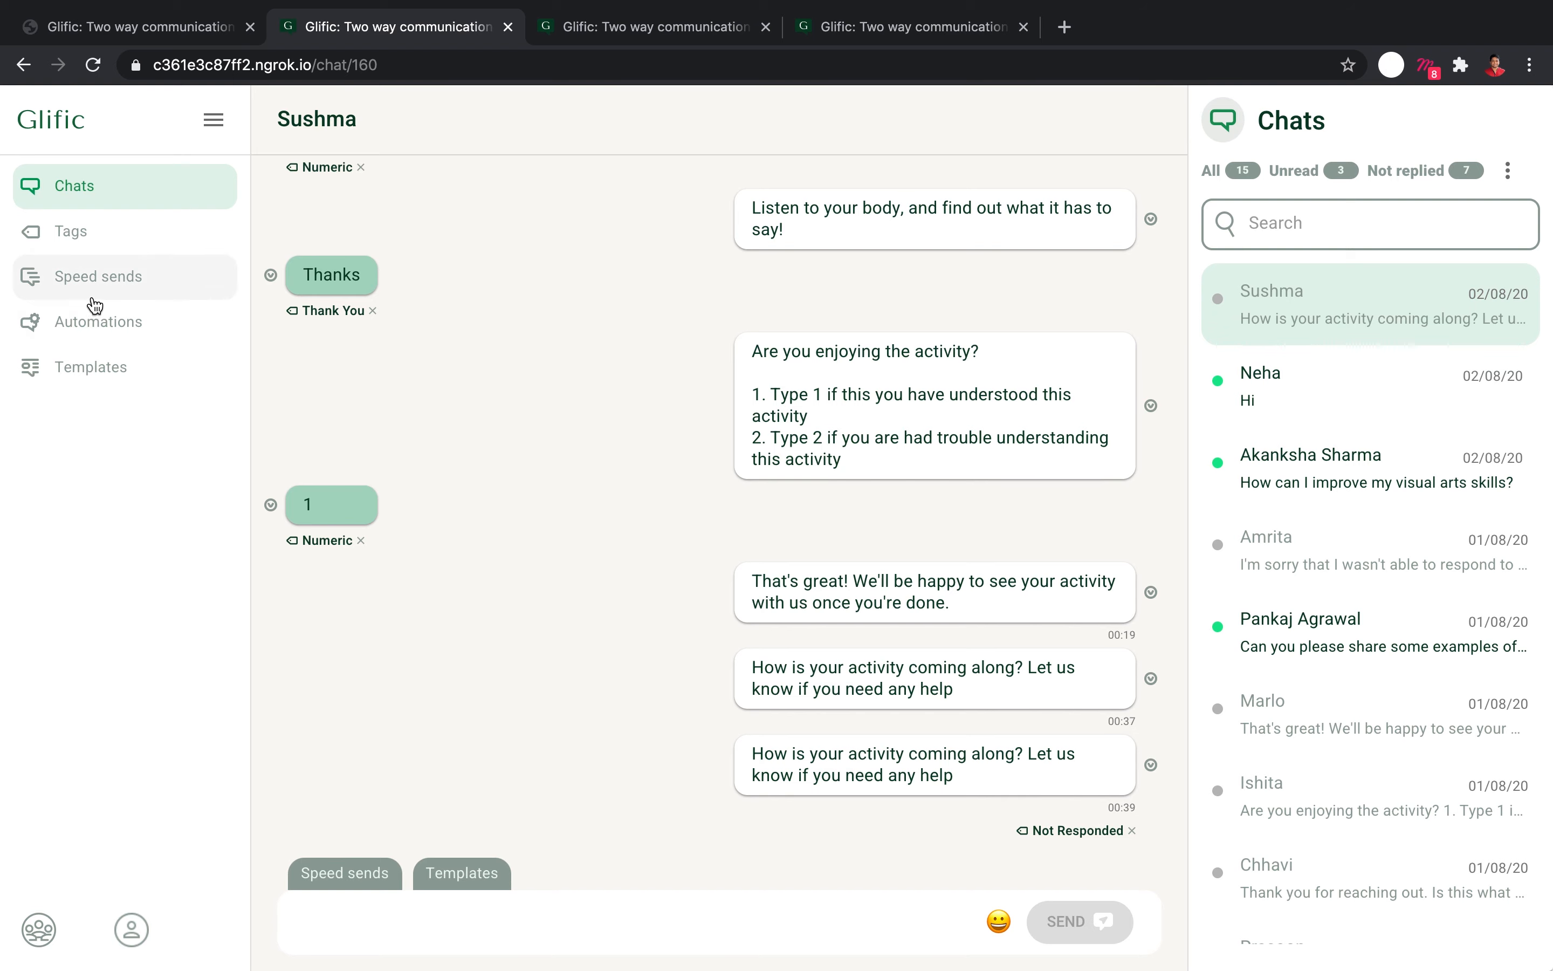
Review the automations list and the welcome flow with its language, registration and activity sub-flows, and return to the chats.
left_click(85, 324)
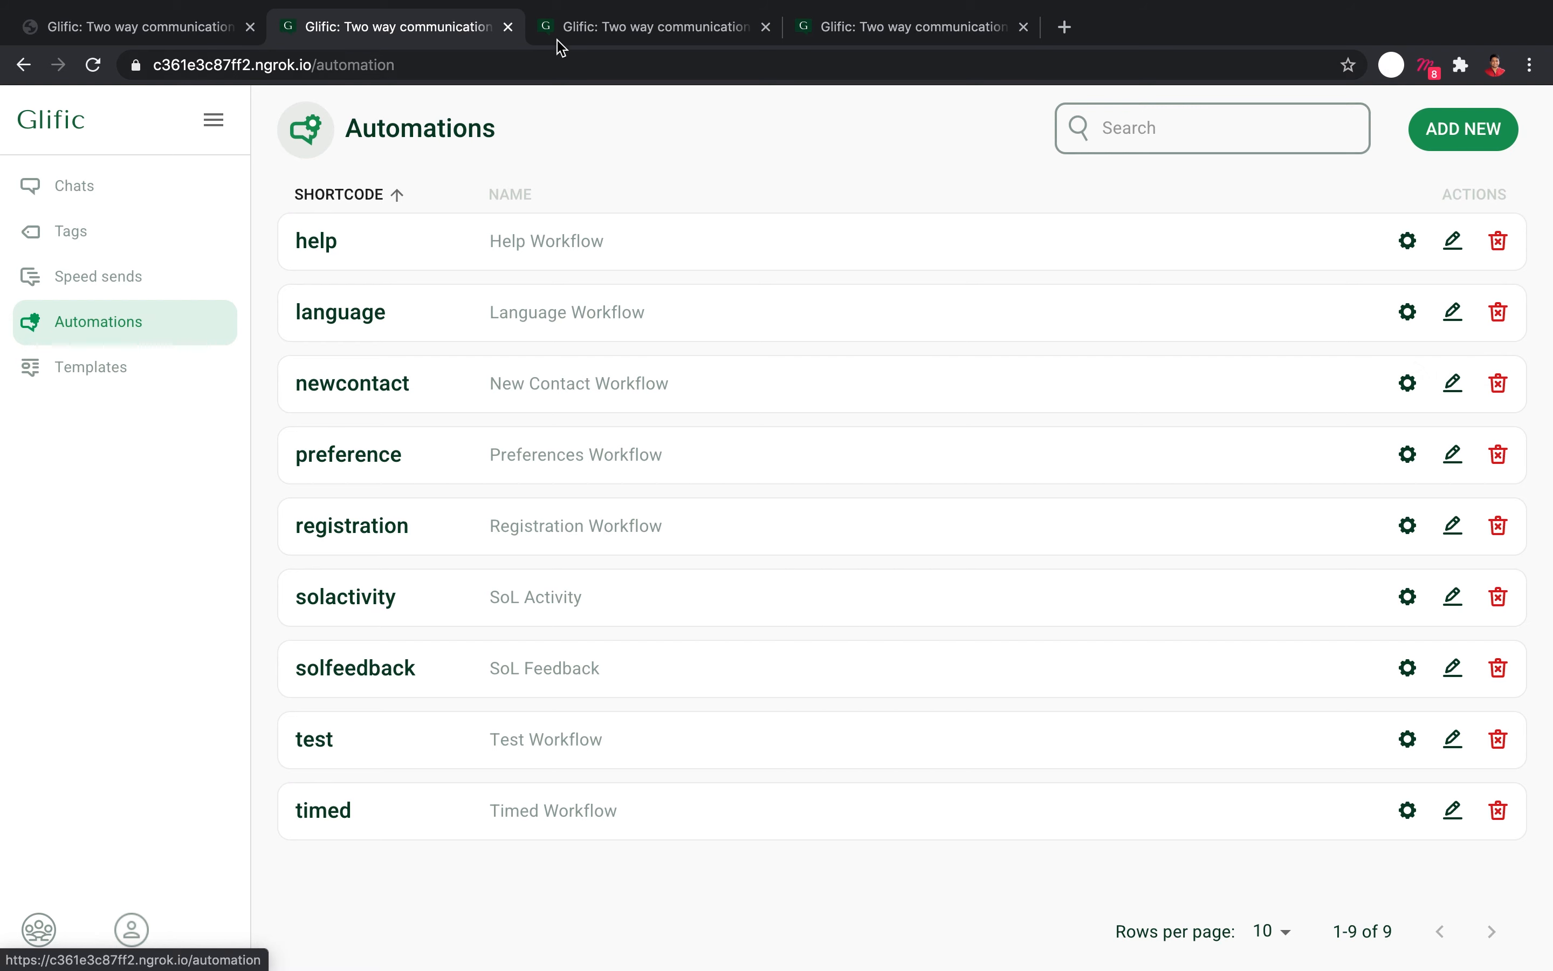
left_click(584, 26)
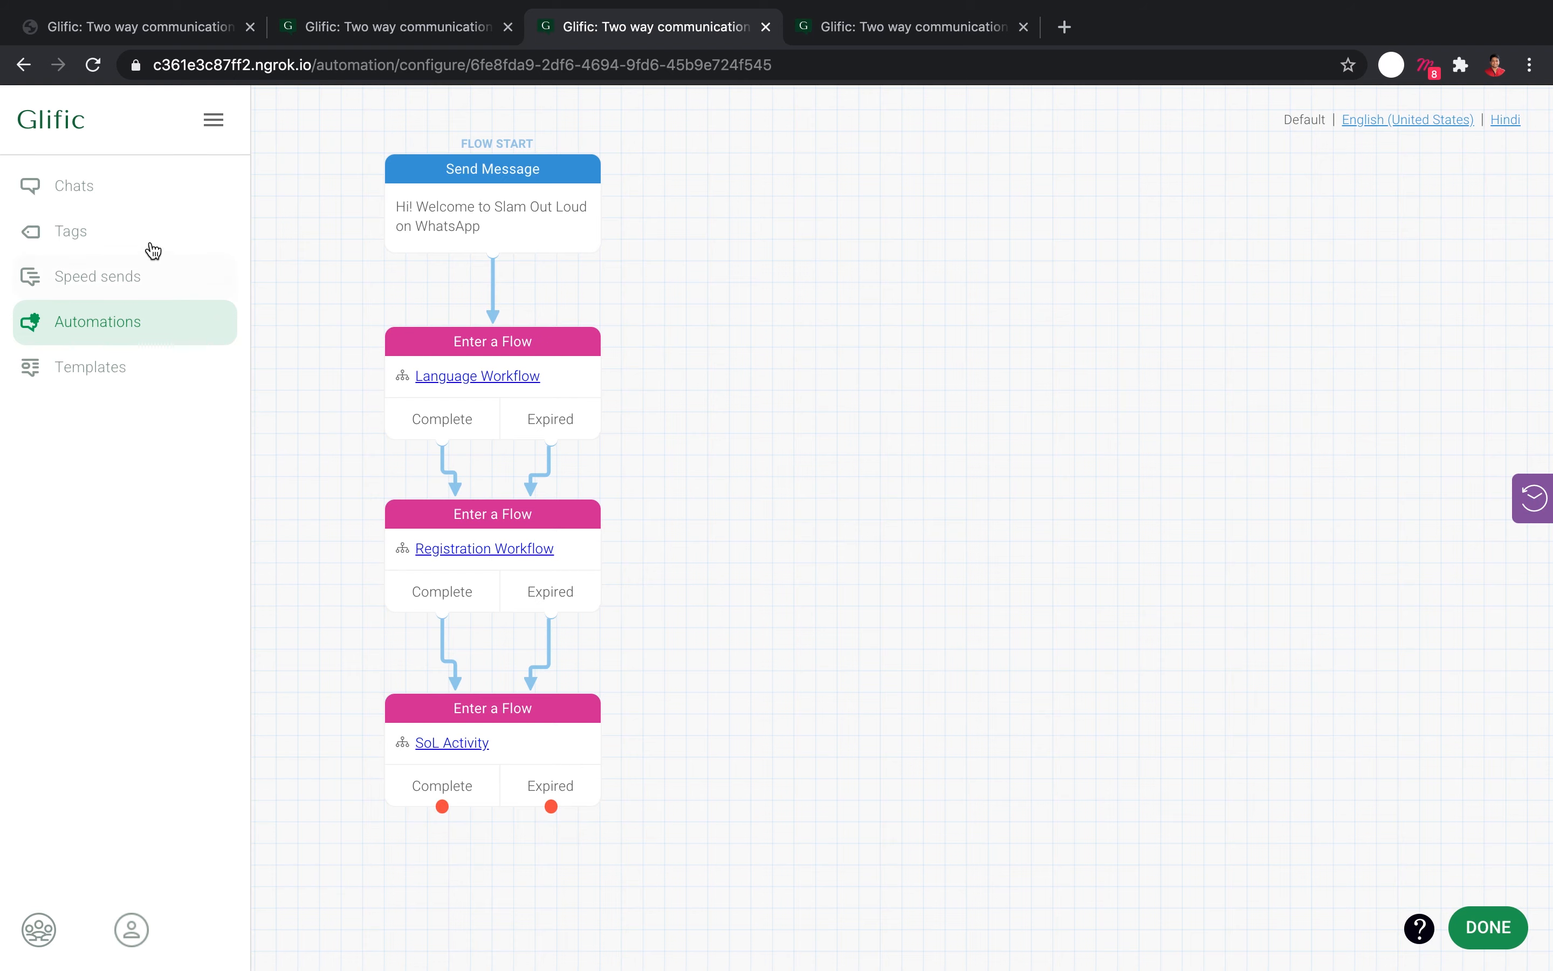
left_click(97, 195)
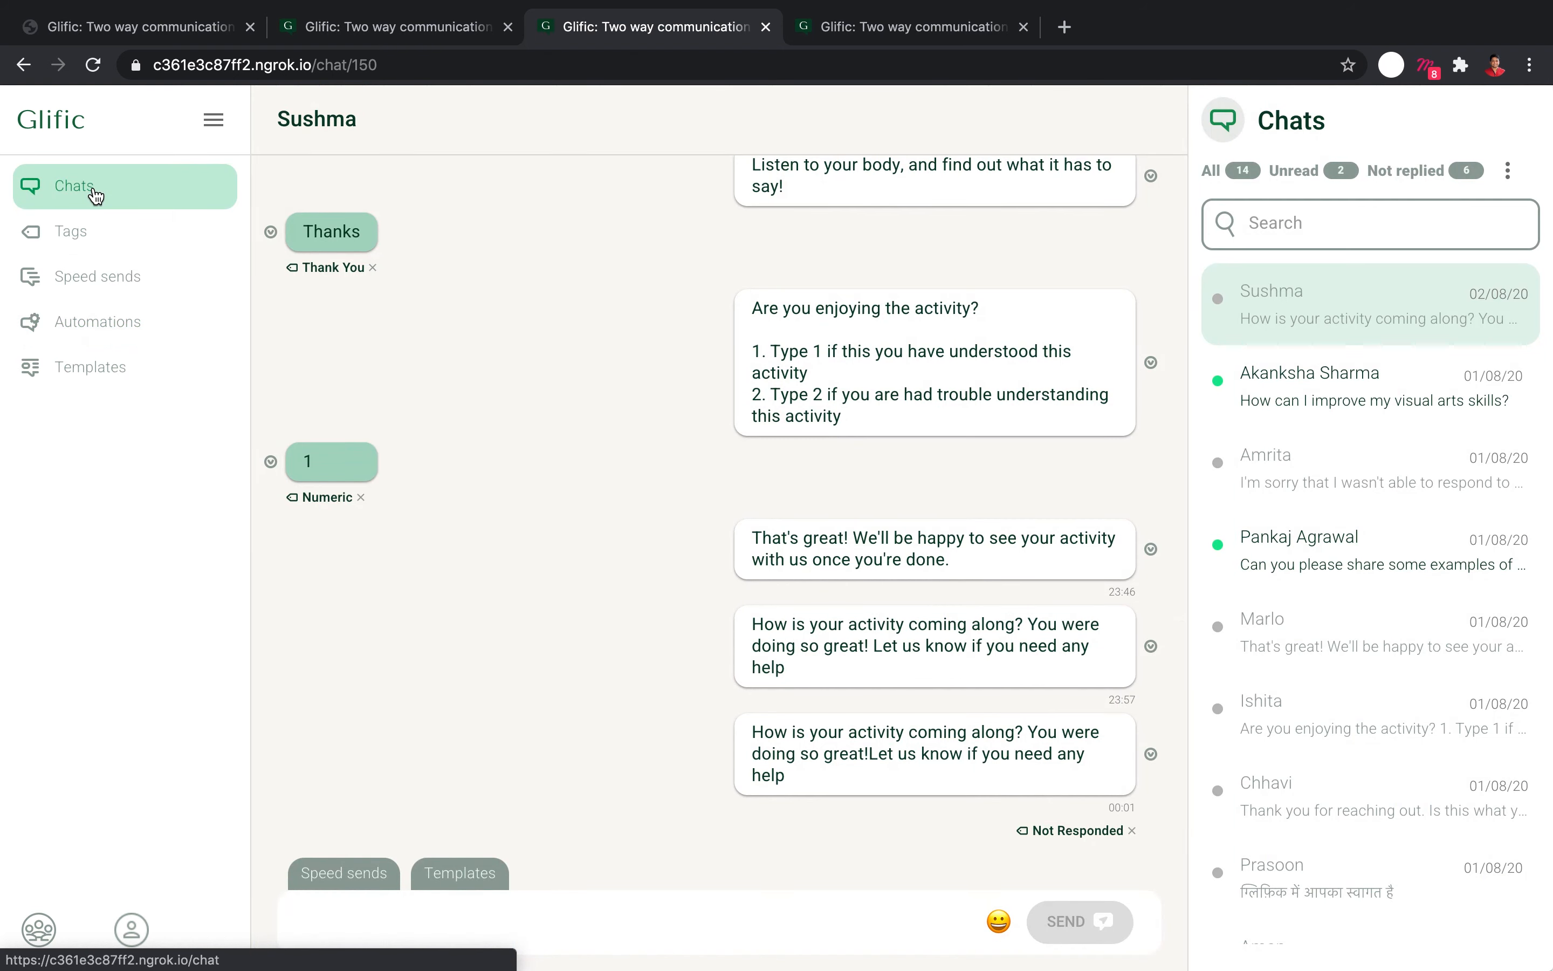
key("ctrl+shift+Tab")
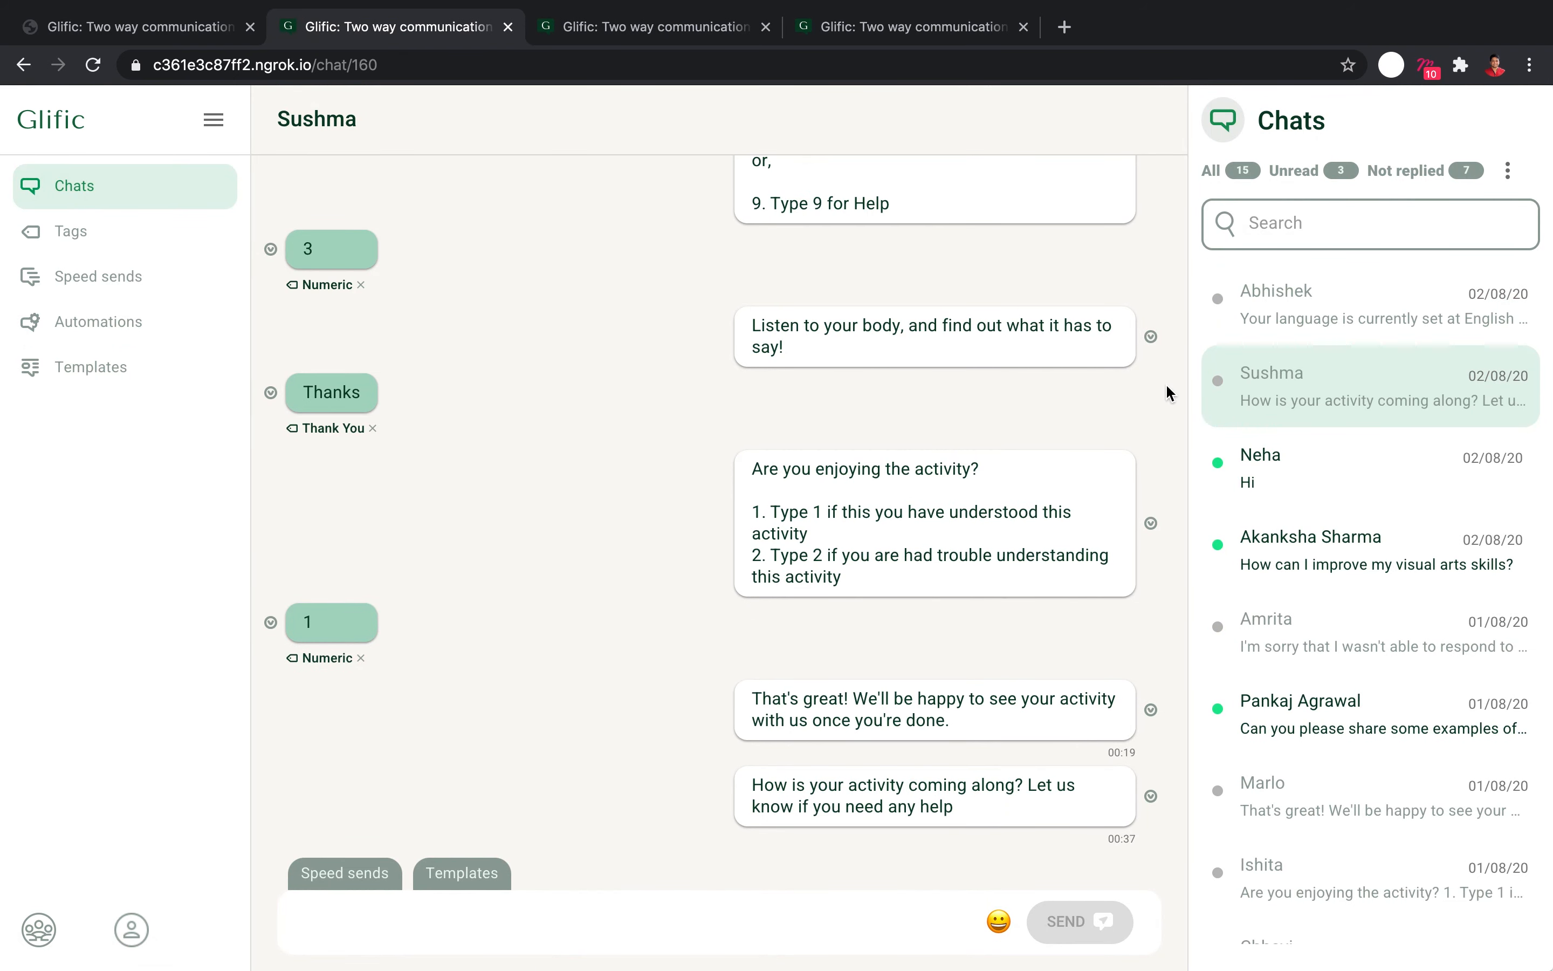
Open the conversation at the top of the chat list and reply with the Appreciation speed send.
left_click(1277, 310)
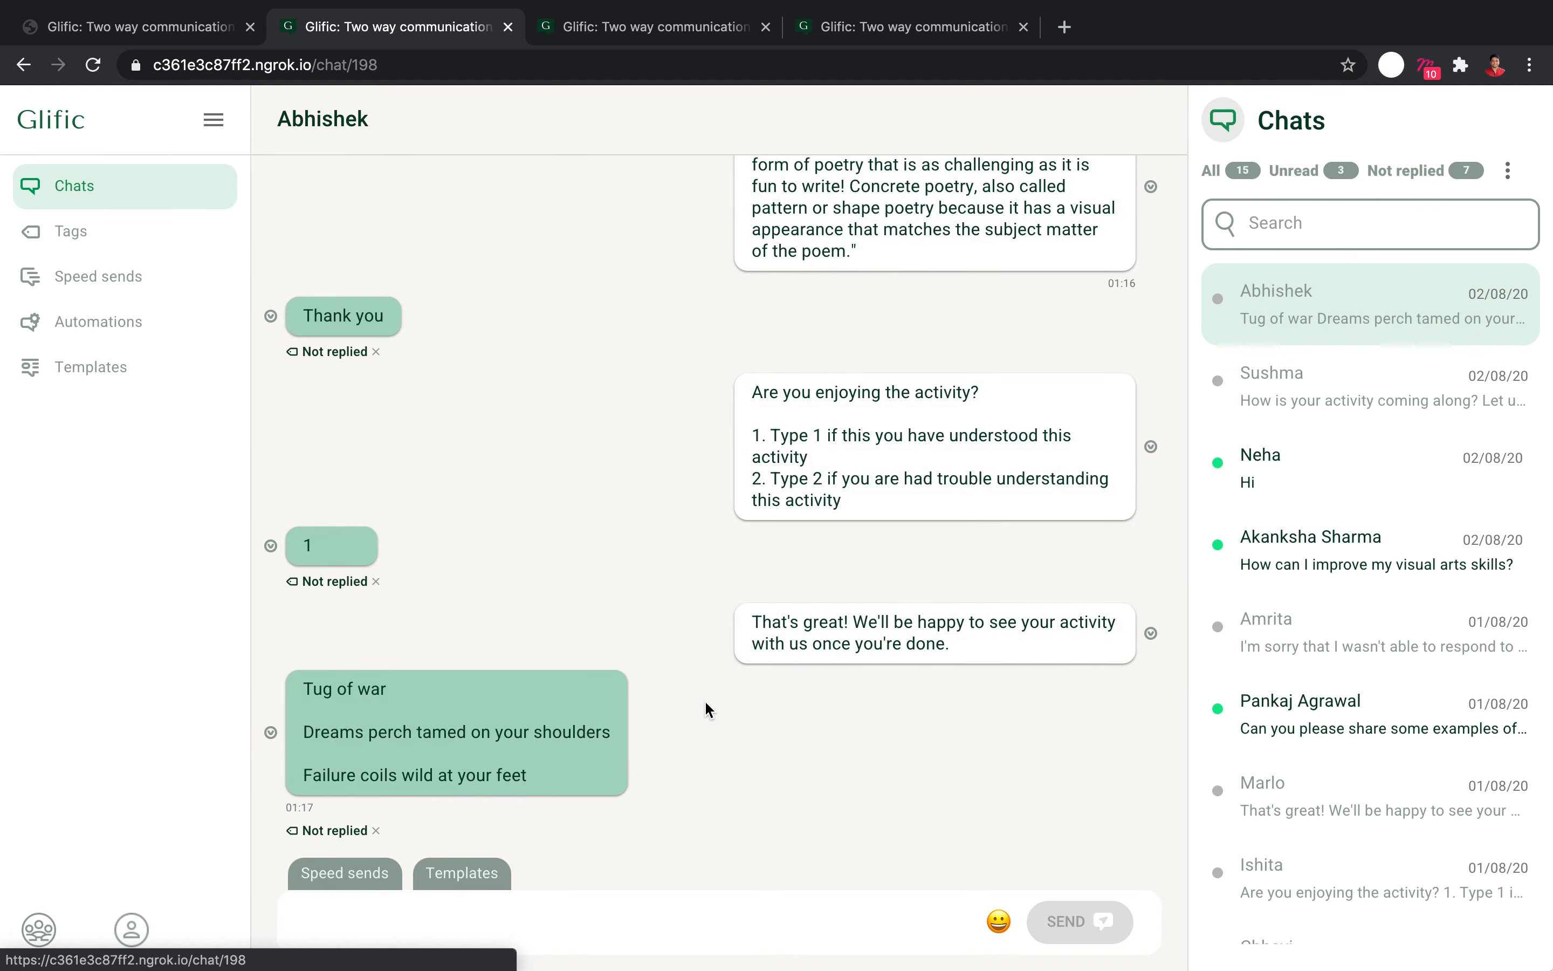
left_click(334, 879)
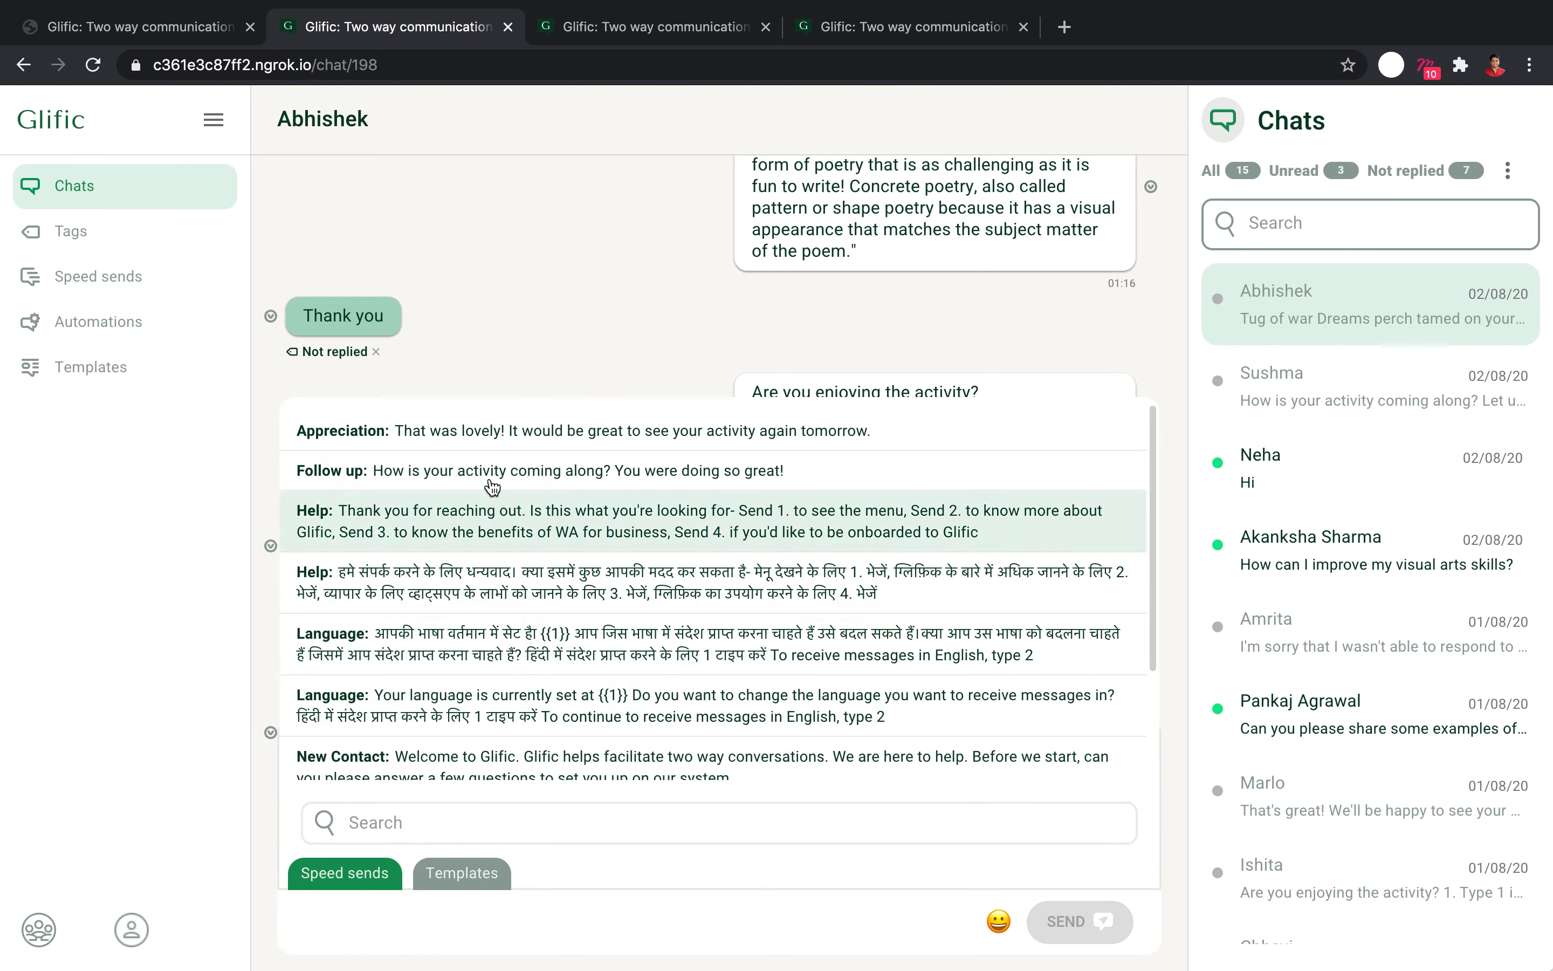
left_click(500, 441)
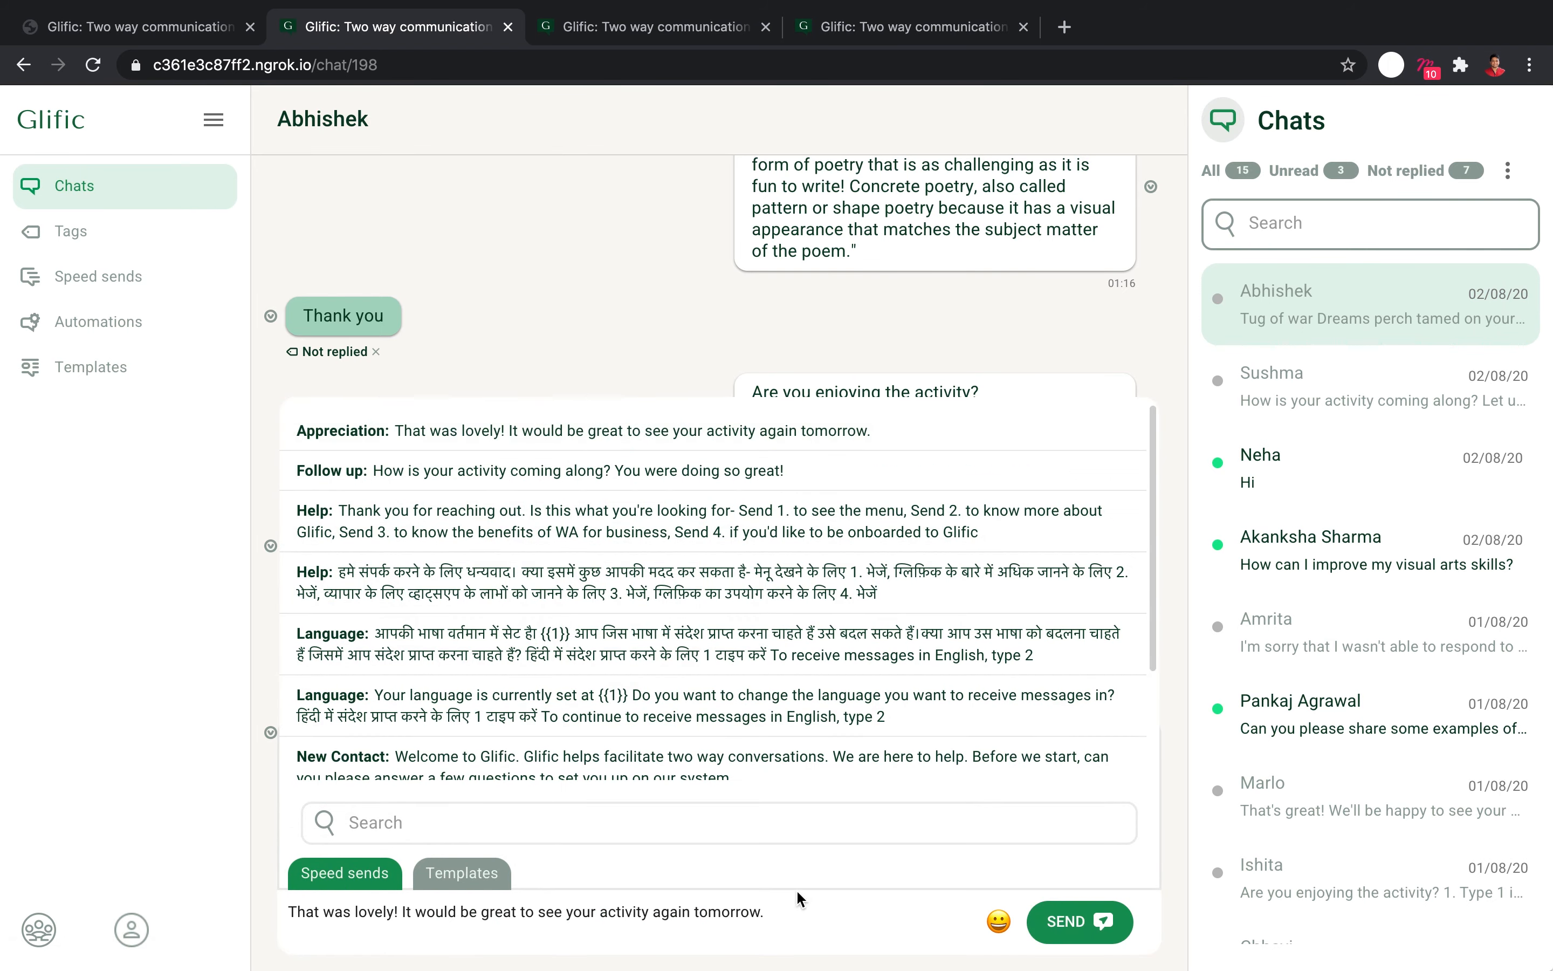
left_click(866, 918)
left_click(1050, 925)
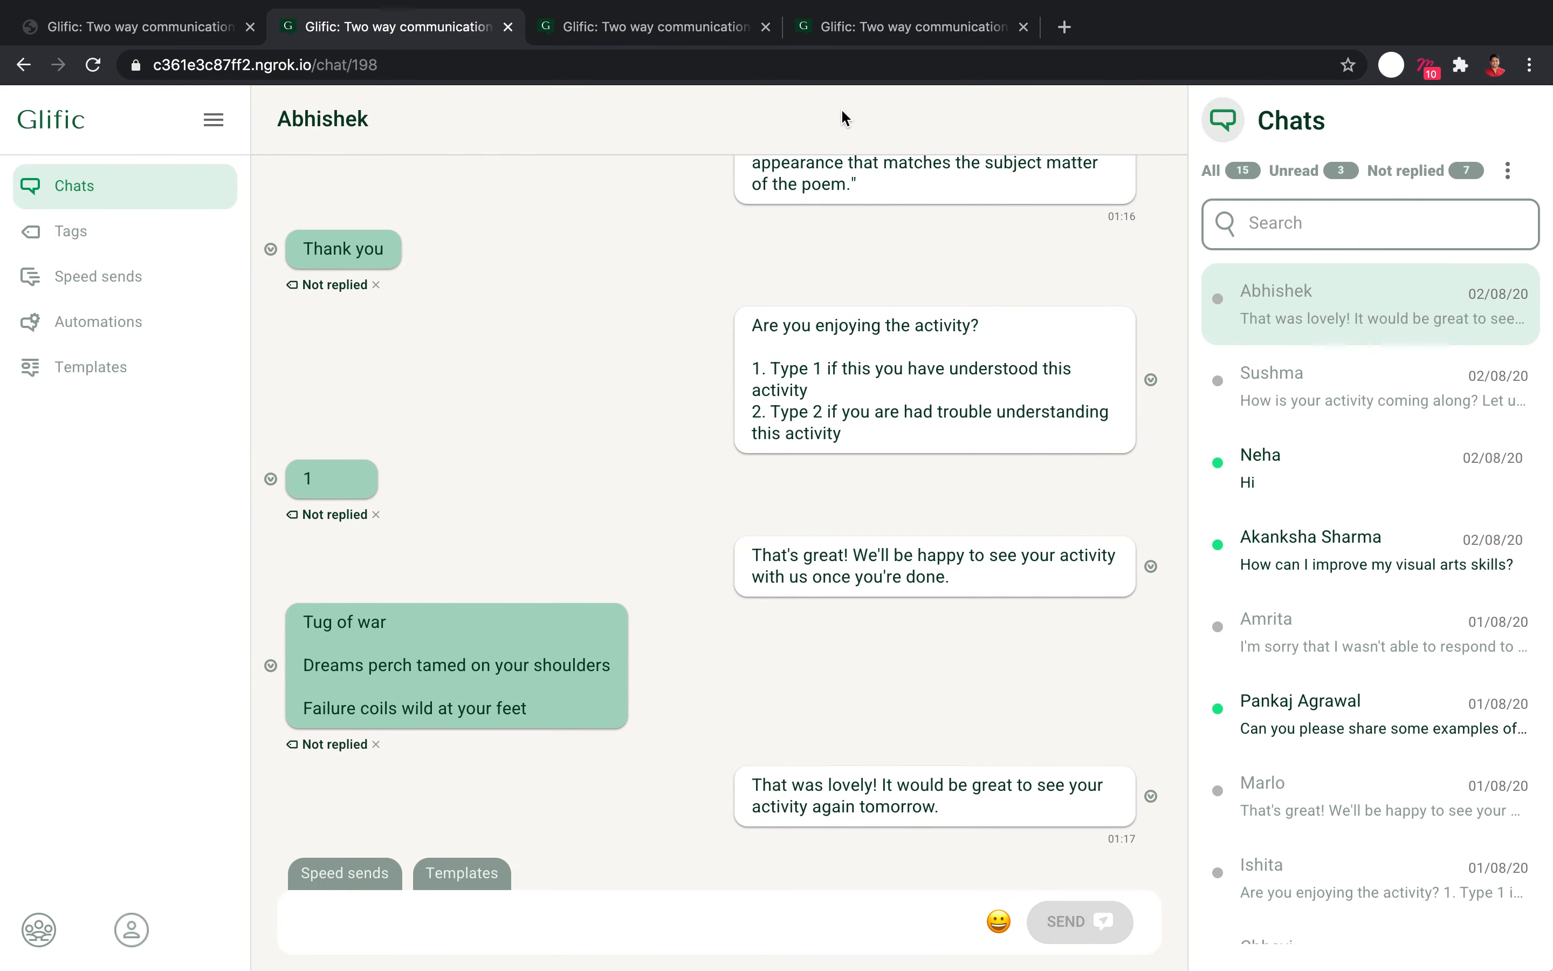
Add a Send Message node reading "Sorry, we didn't understand." to the language flow, branching from the Other response.
left_click(863, 32)
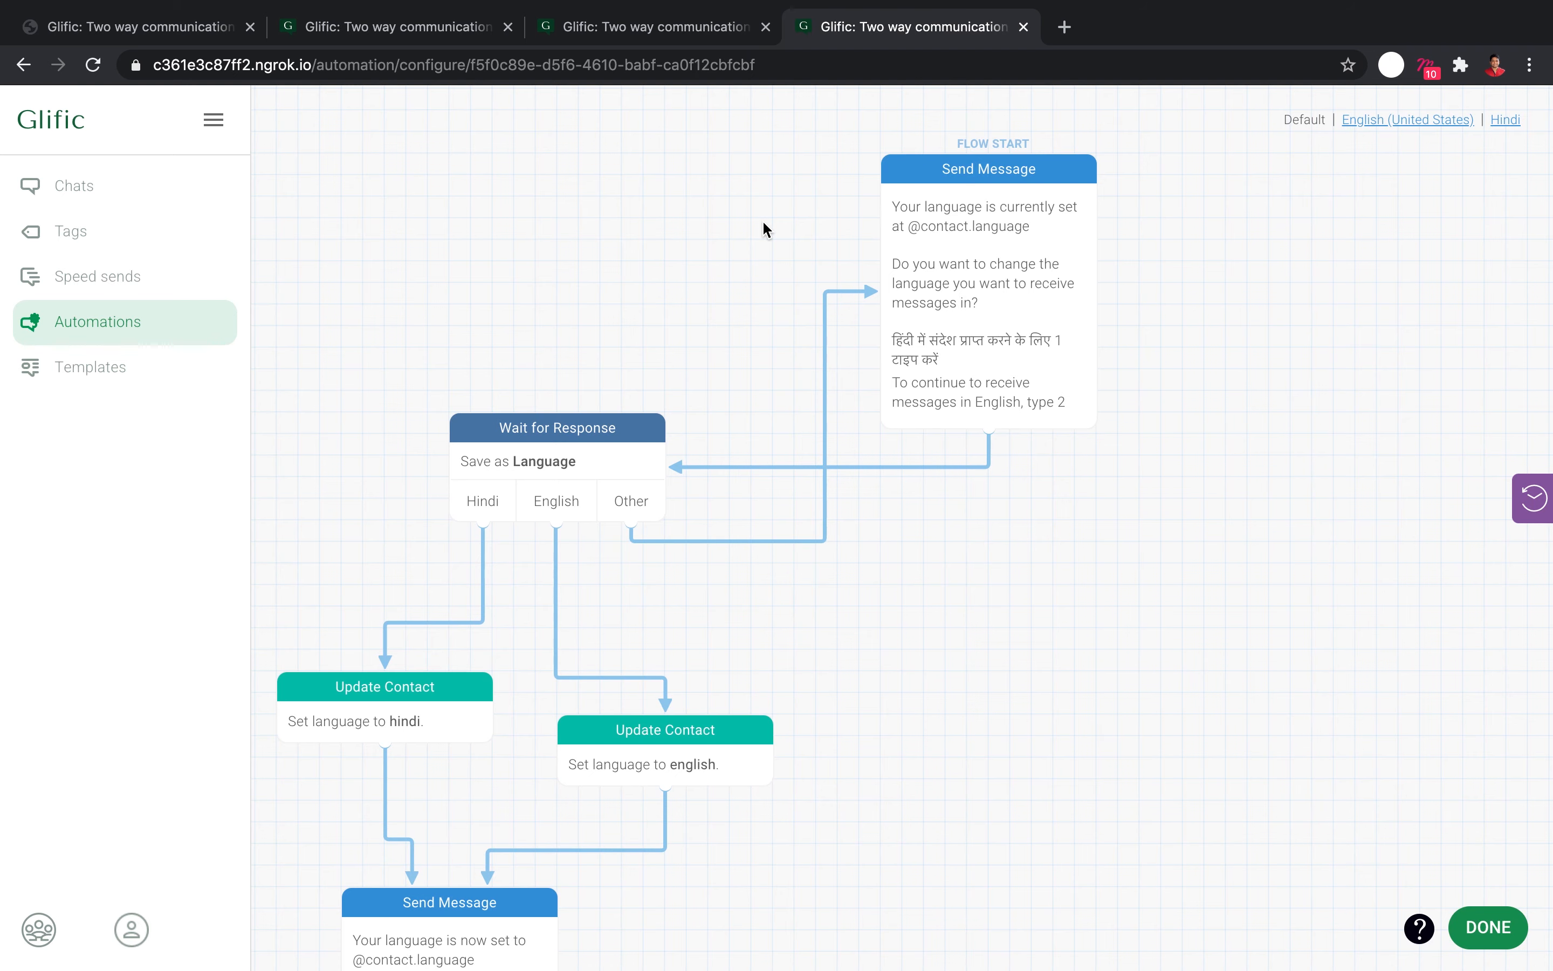
left_click_drag(873, 292, 898, 356)
type("Sorry, we ")
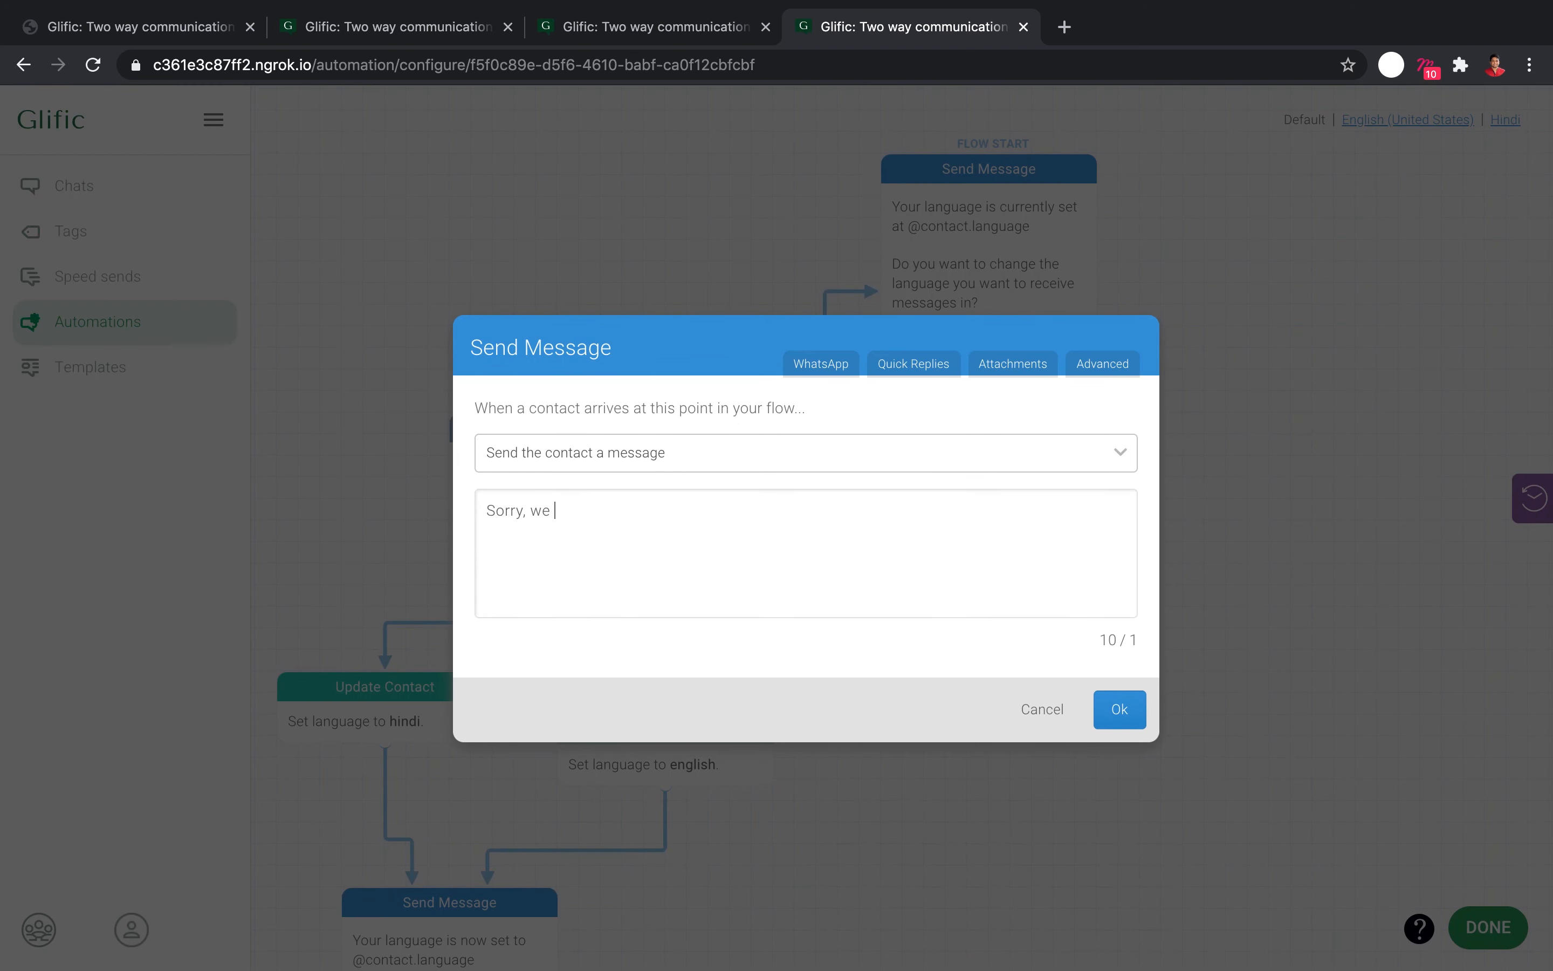
type("didn't understand.")
left_click(1123, 709)
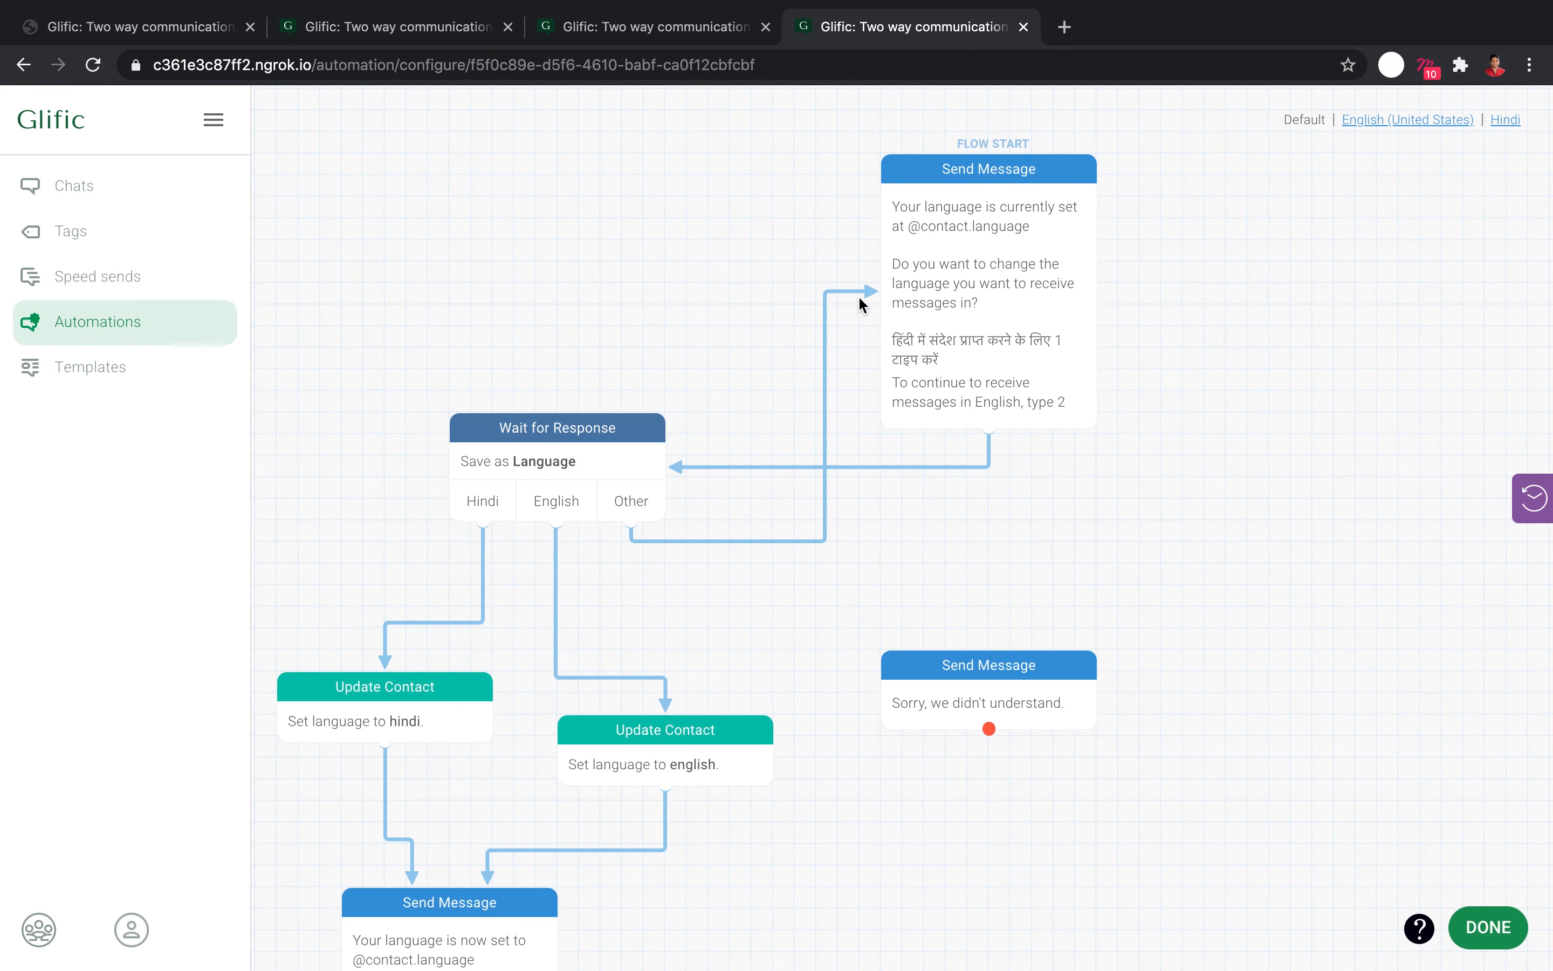
Route the Other response to the "Sorry, we didn't understand." message, link that message back to the flow's first message, and finish editing.
left_click(866, 297)
left_click_drag(866, 297, 989, 716)
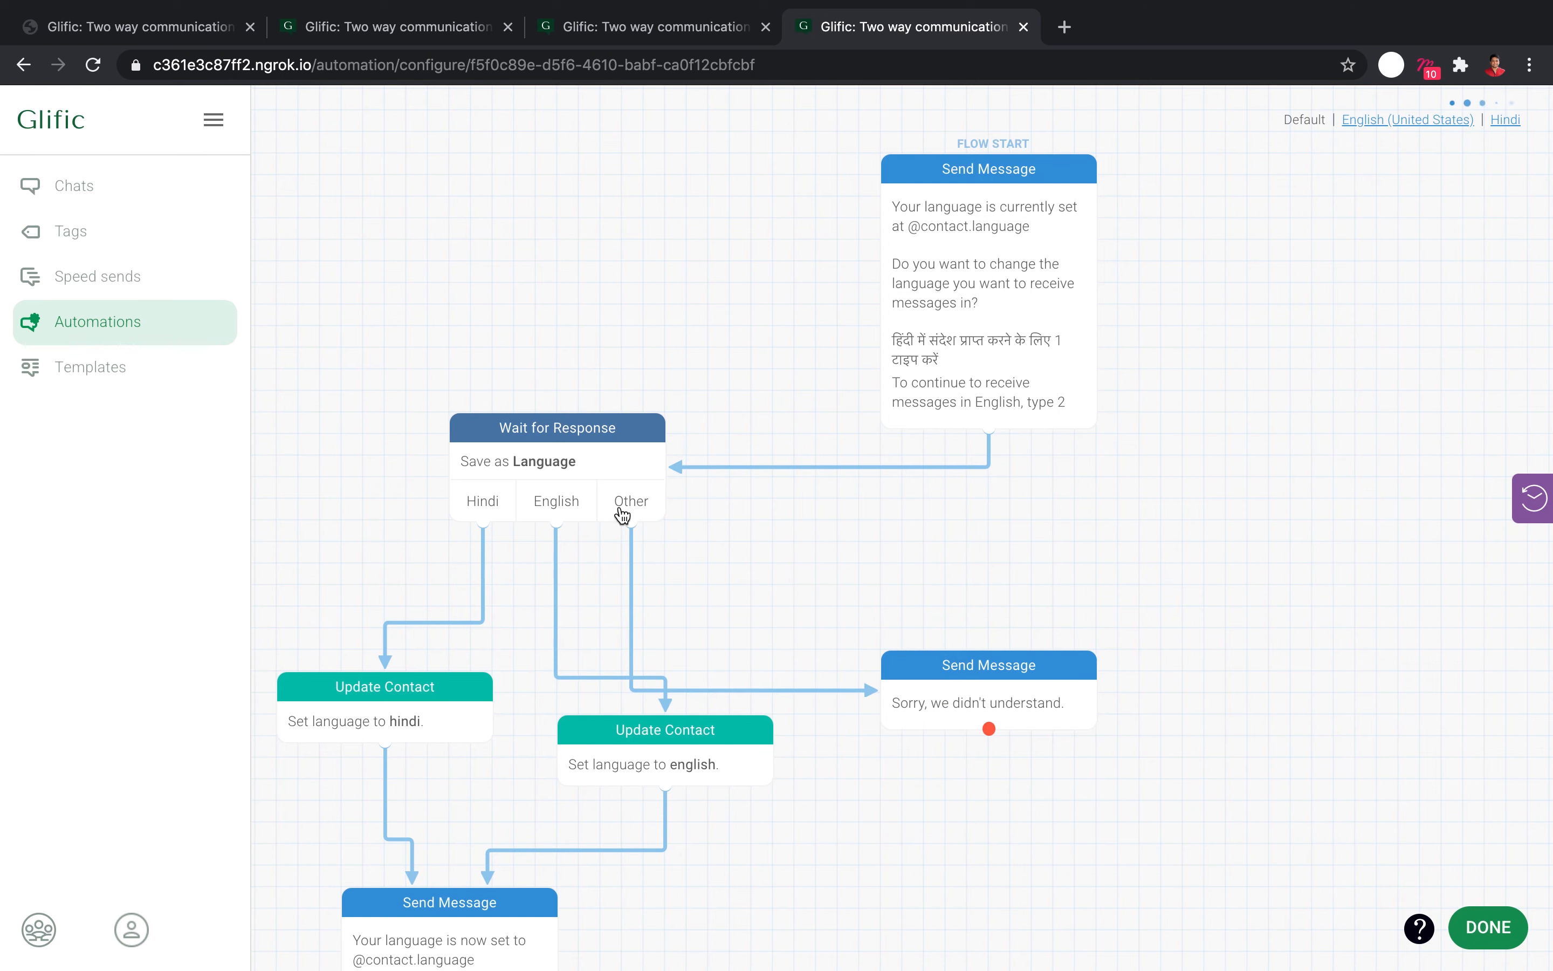
left_click_drag(989, 728, 1027, 291)
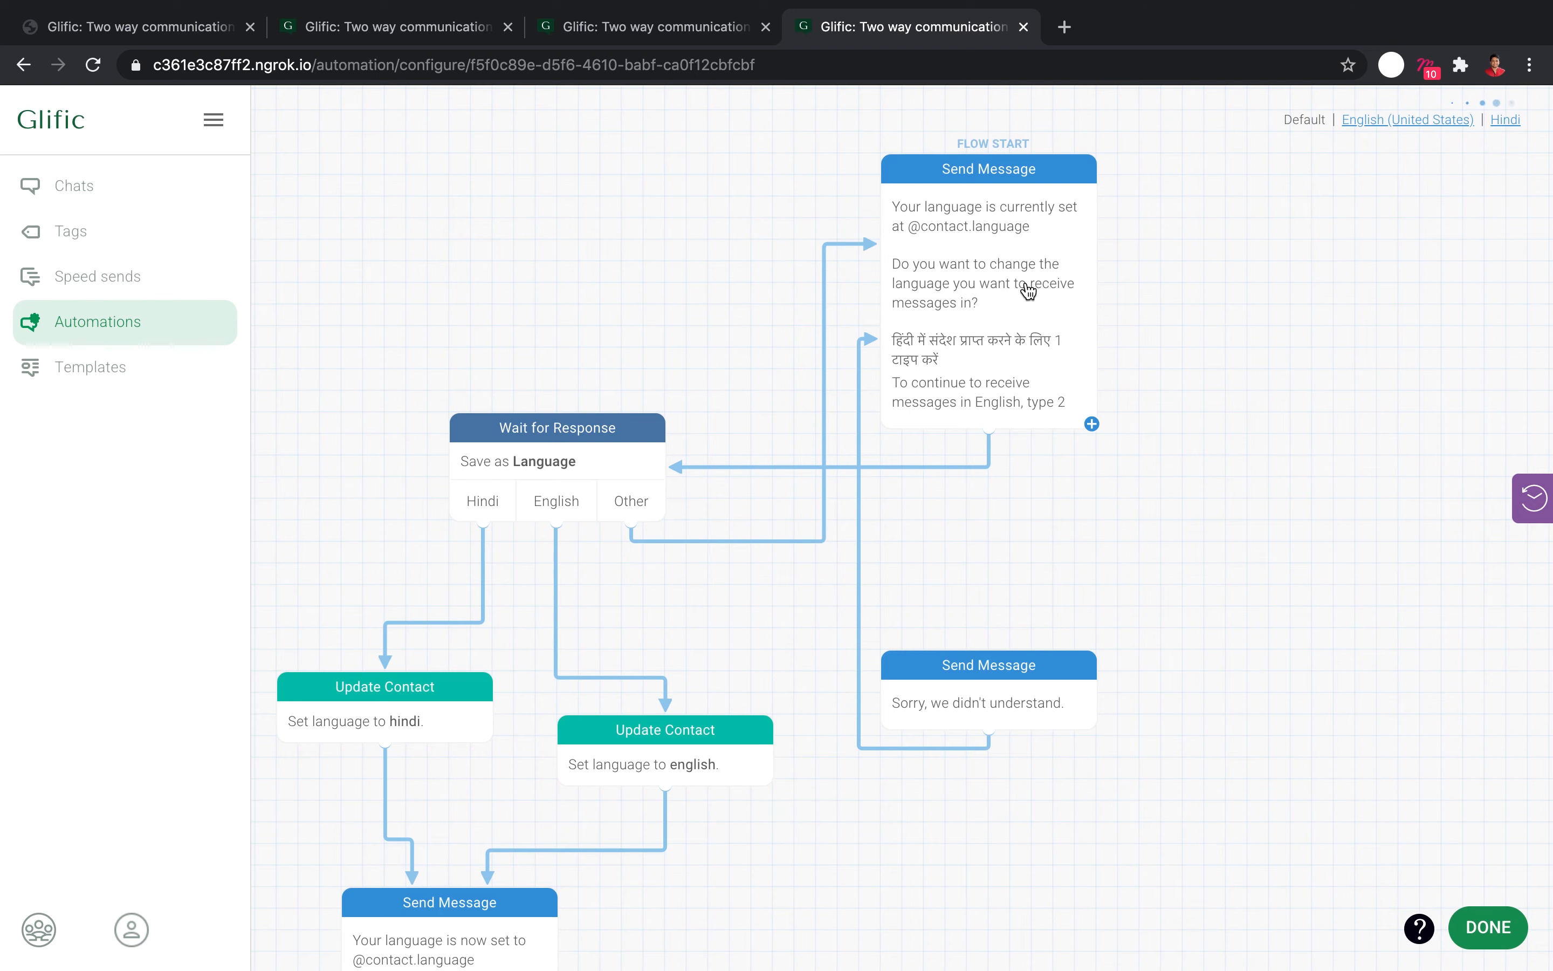
left_click(1489, 928)
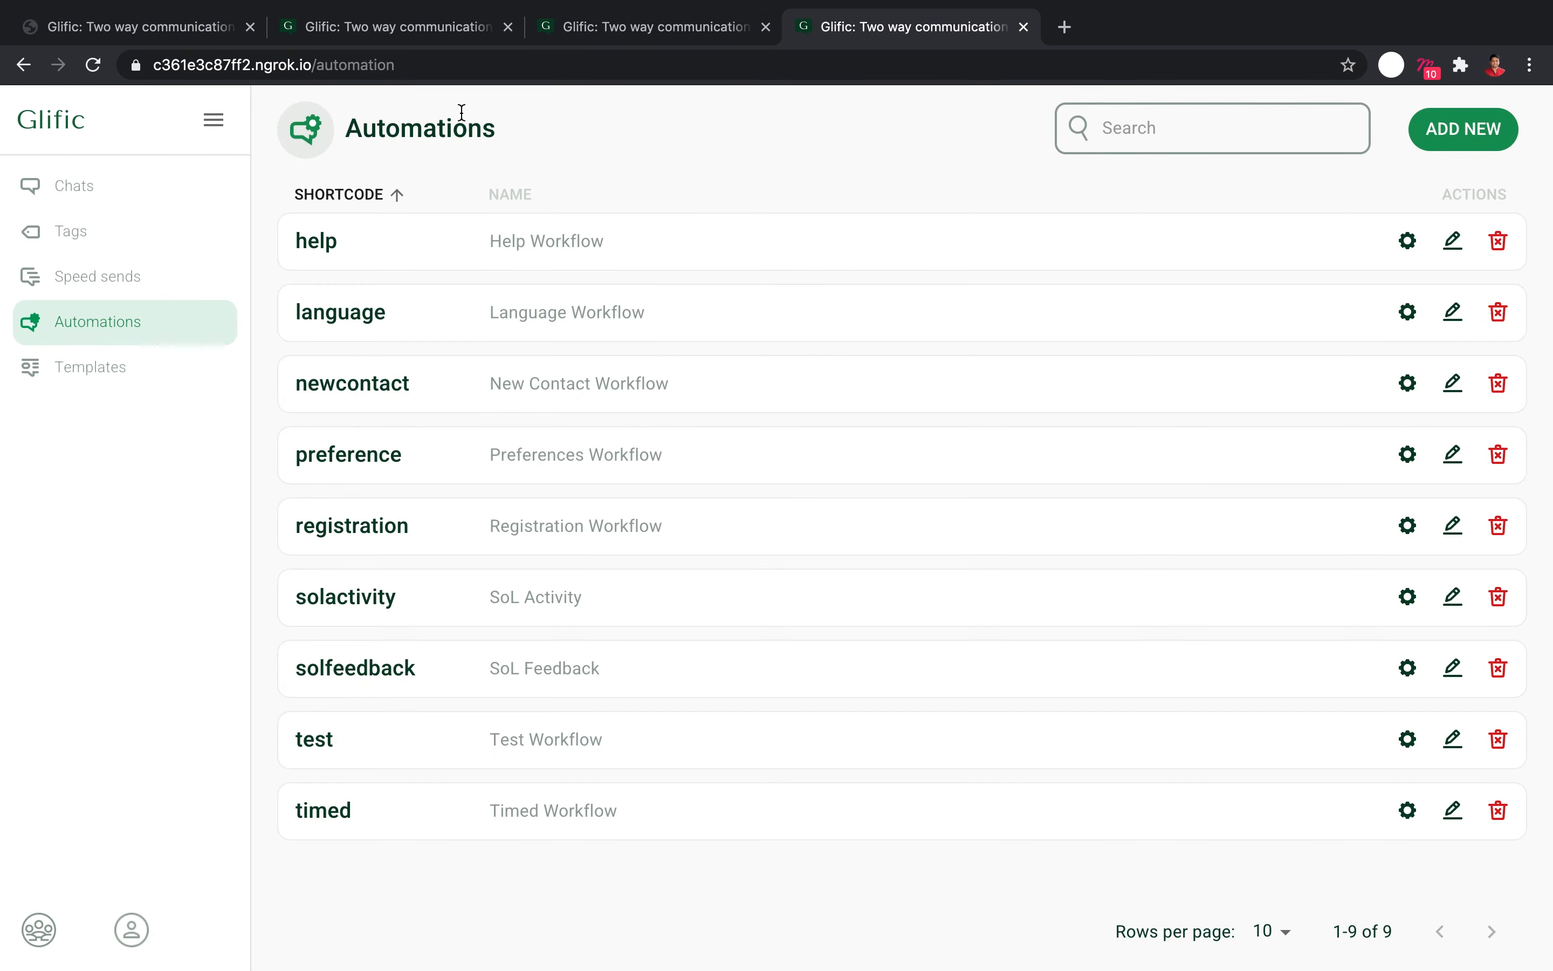
Review the language flow's messages in the contact's chat, and look over the staff management and templates pages.
left_click(388, 32)
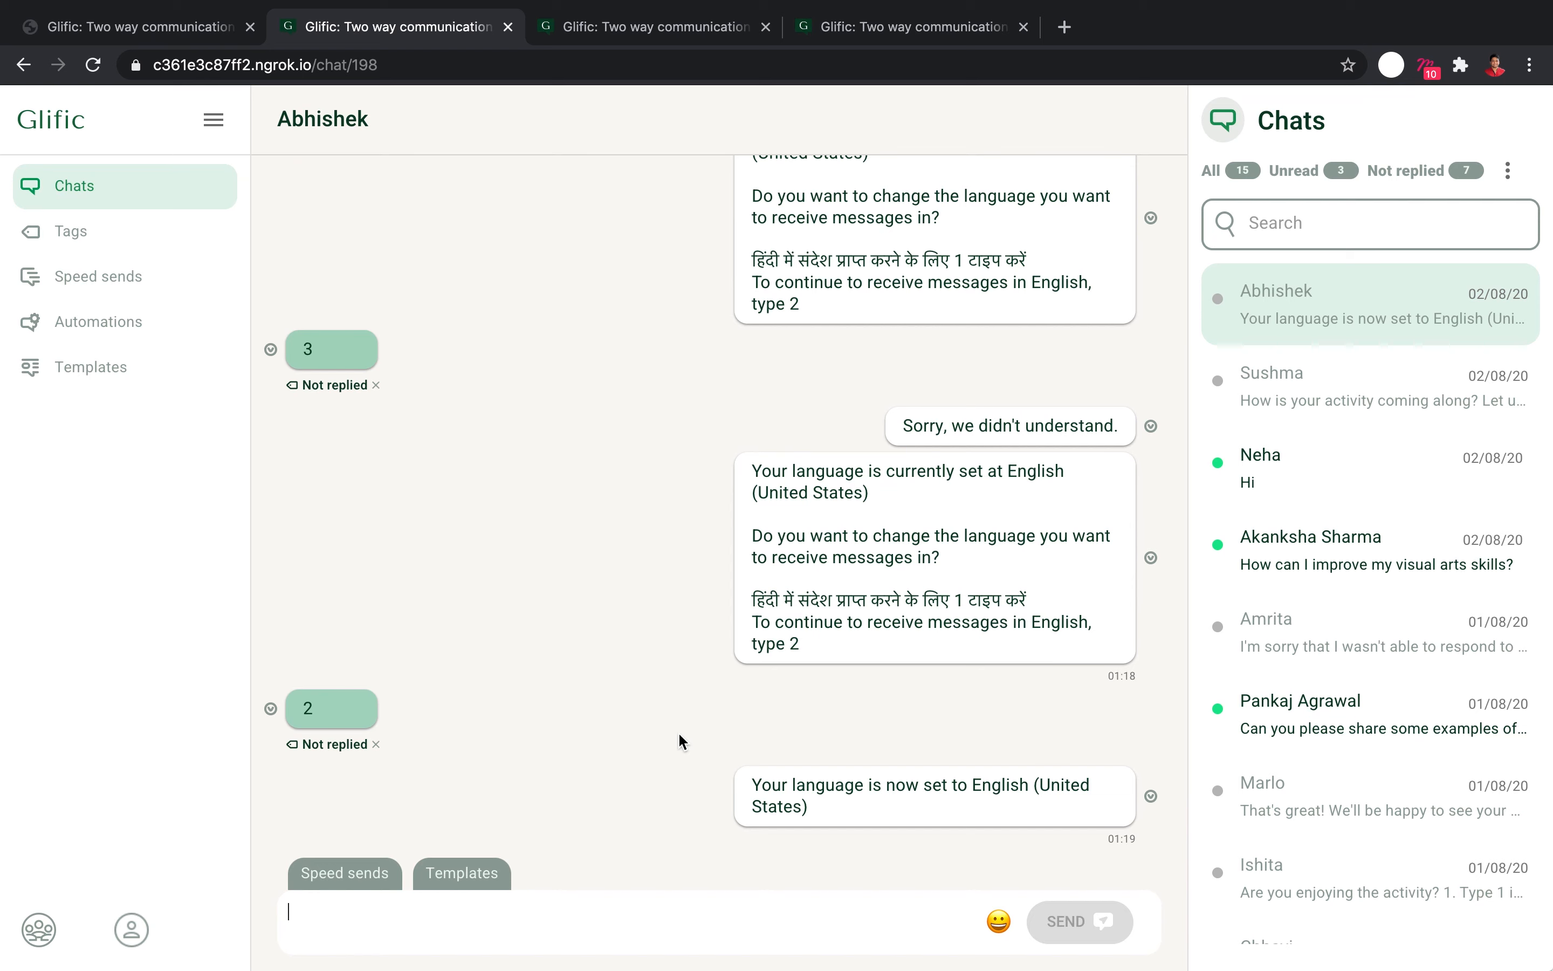
left_click(40, 929)
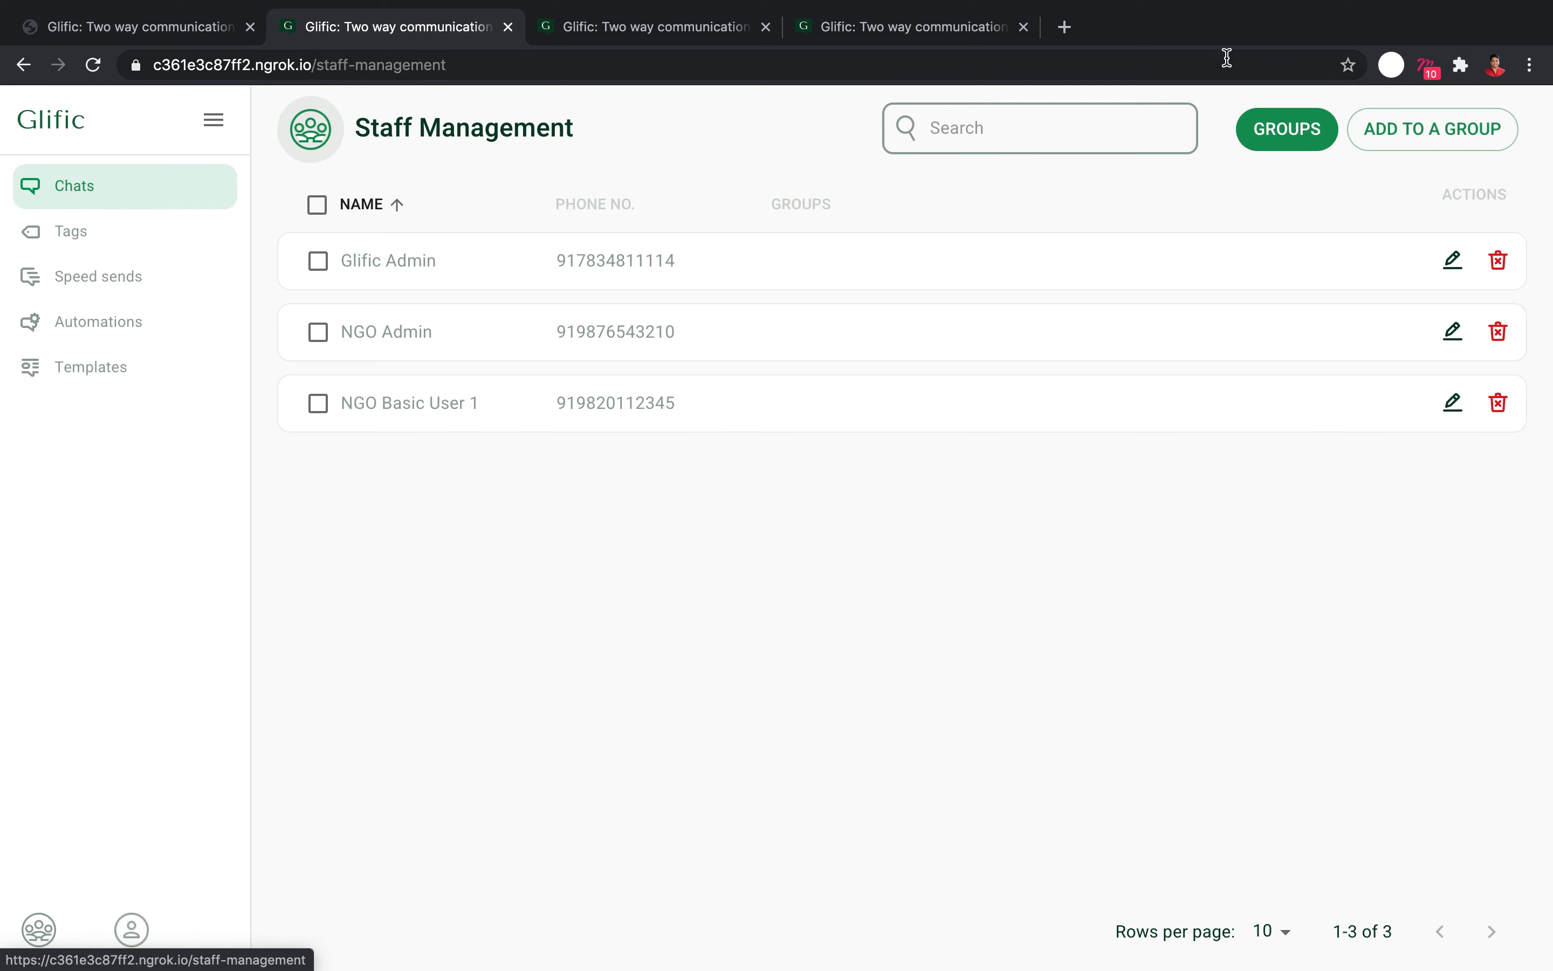
left_click(106, 375)
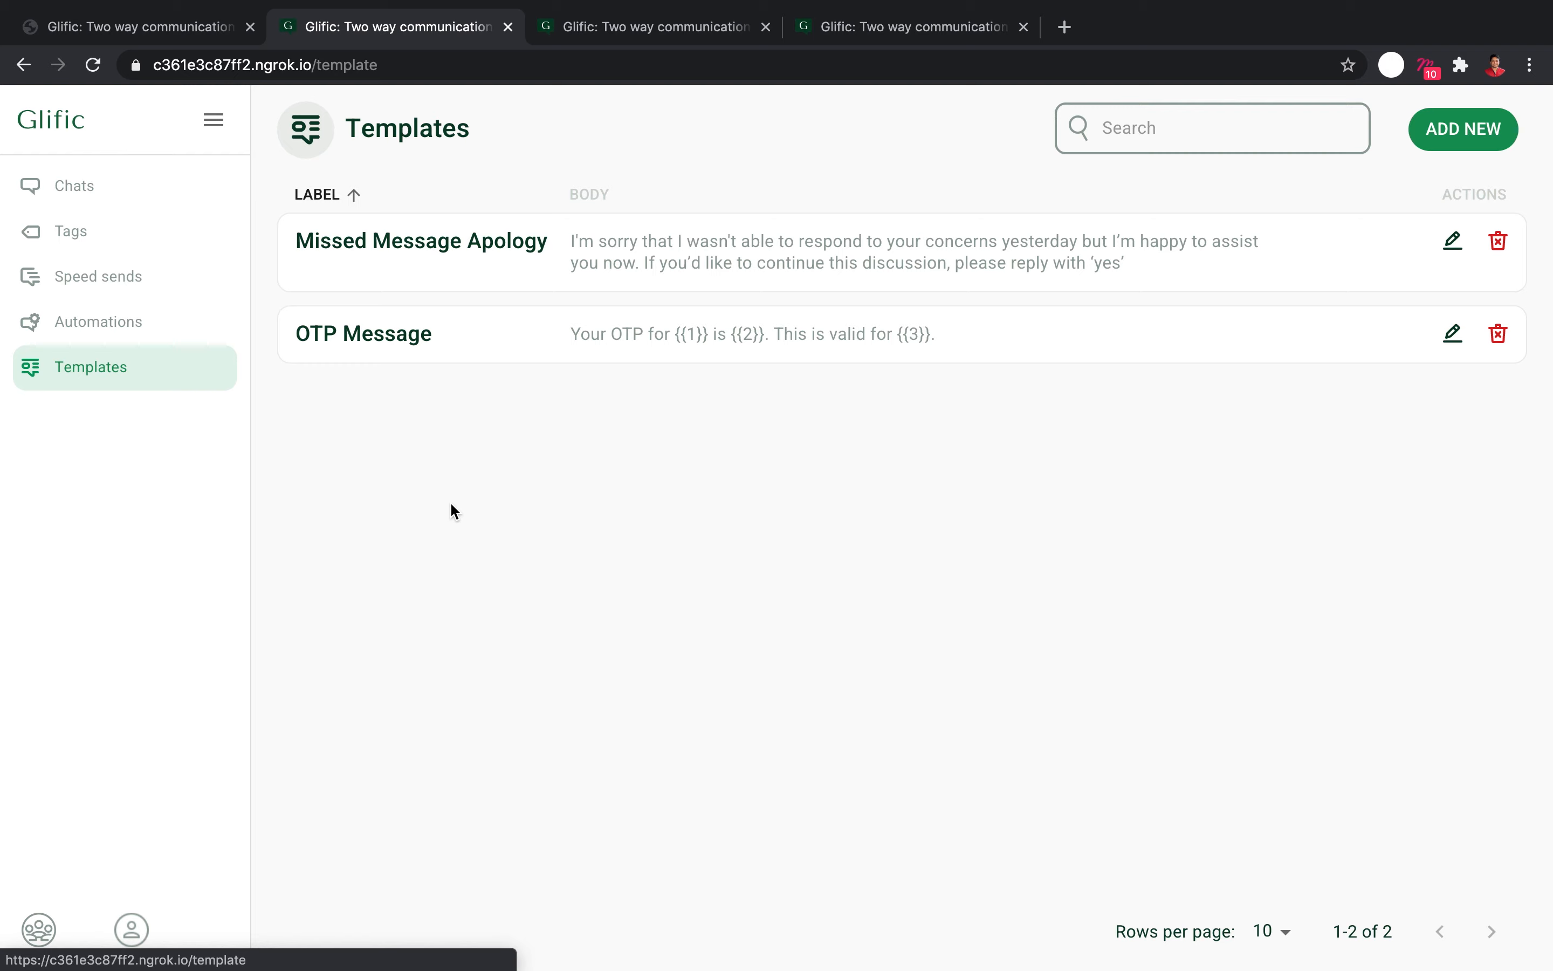
left_click(108, 185)
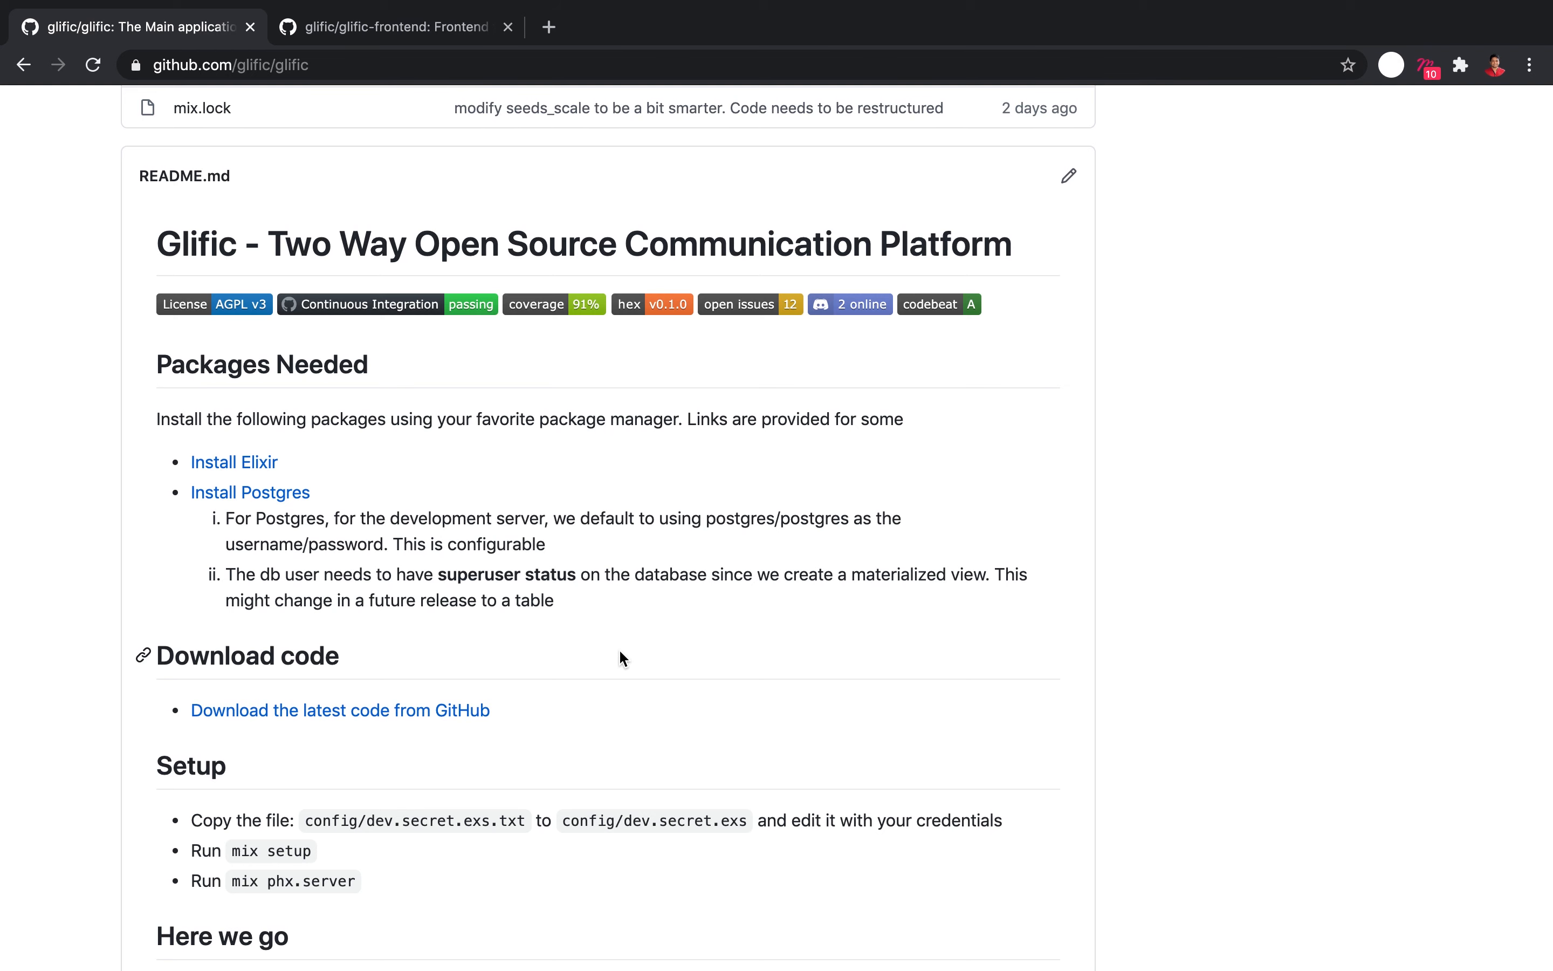
Look through the files and README of the glific and glific-frontend repositories on GitHub.
scroll(622, 658, "down", 1)
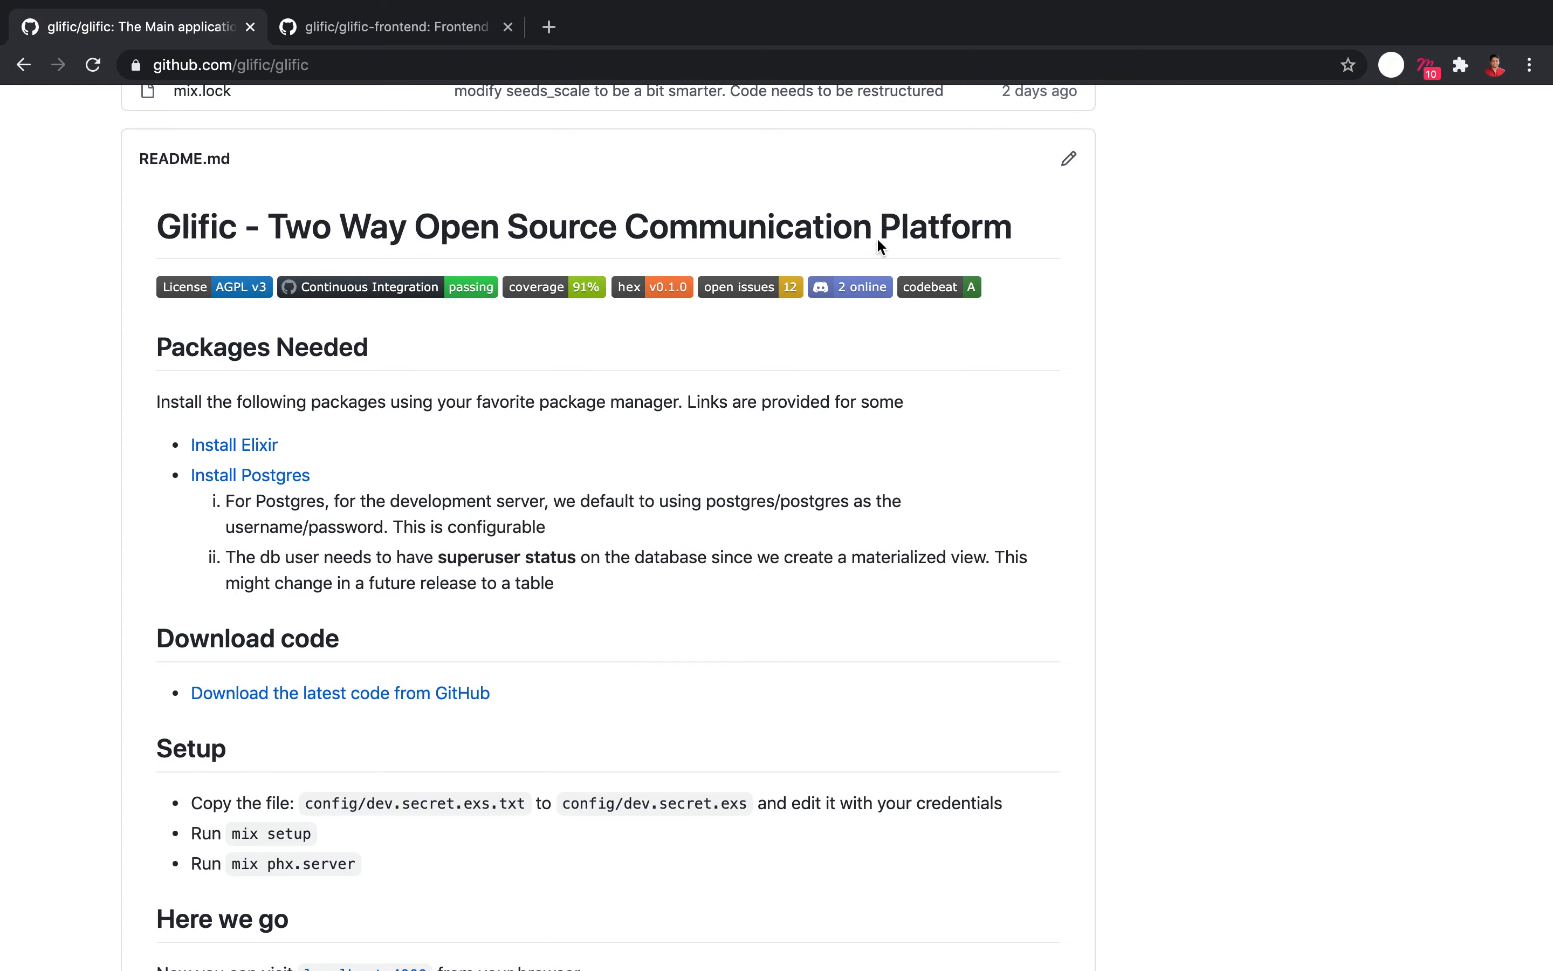
scroll(759, 440, "up", 10)
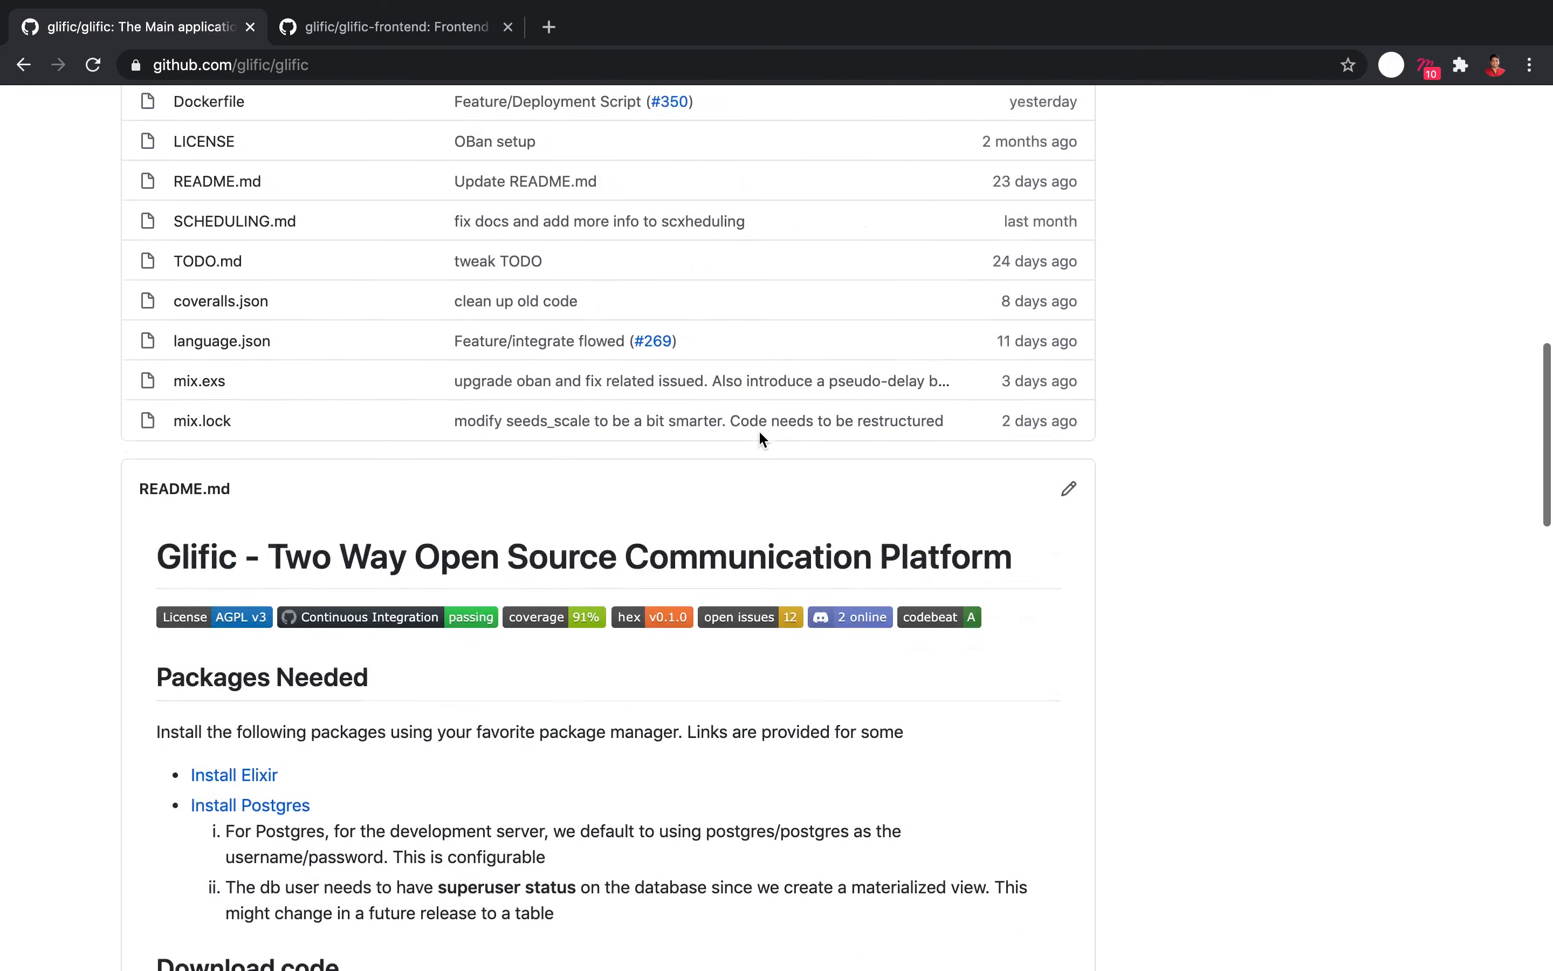
scroll(762, 440, "up", 6)
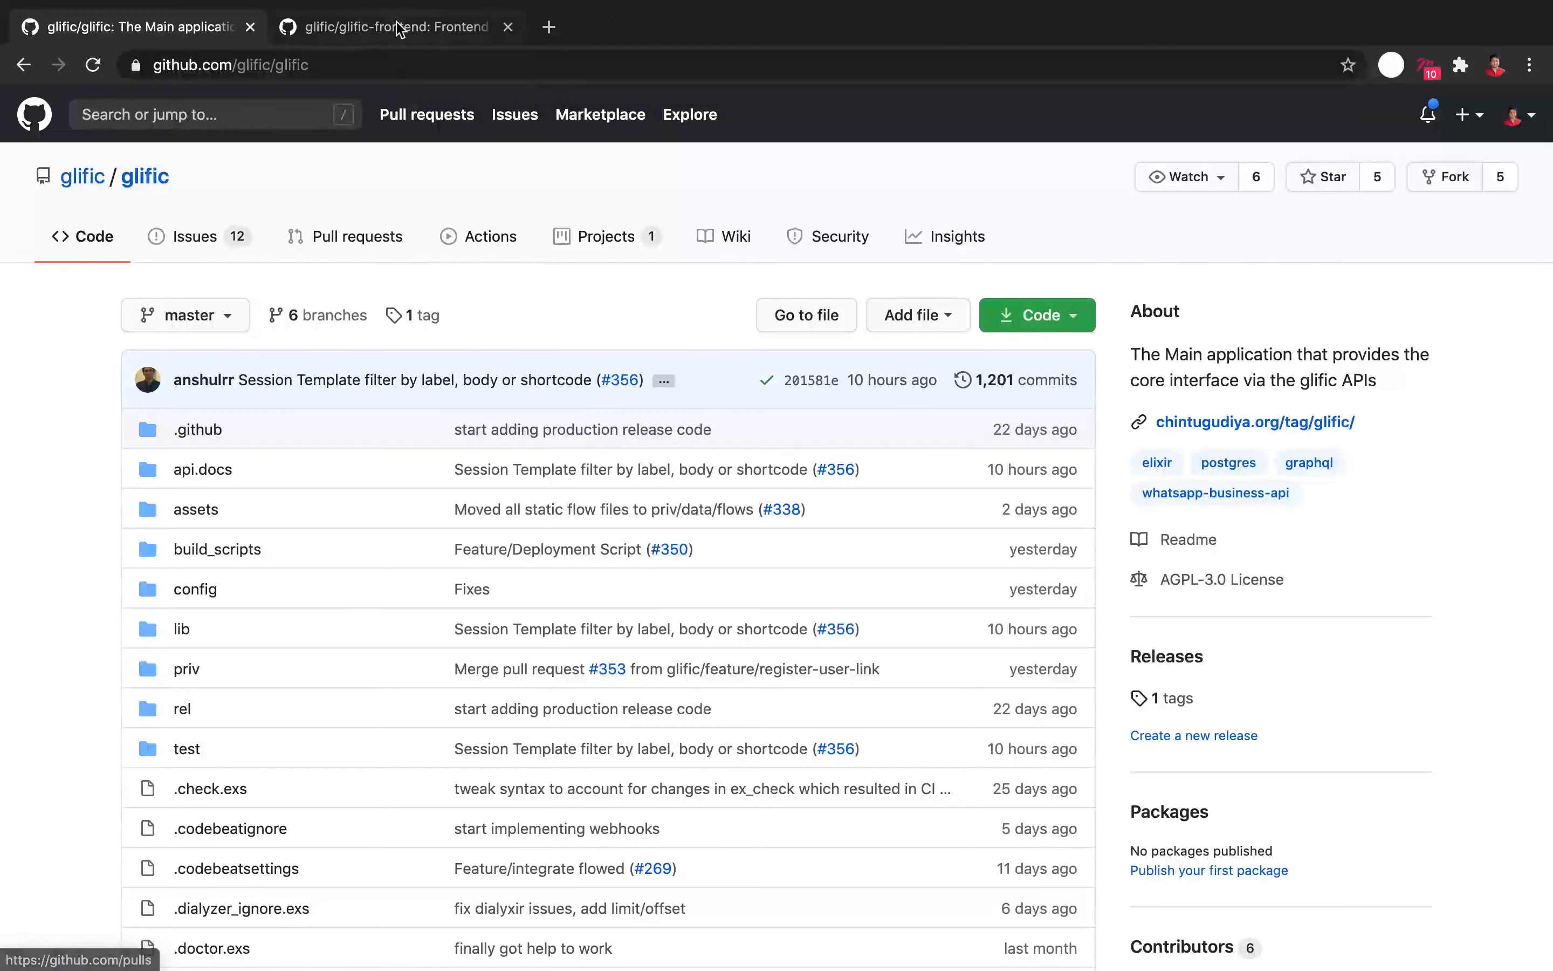
left_click(397, 26)
scroll(488, 583, "up", 8)
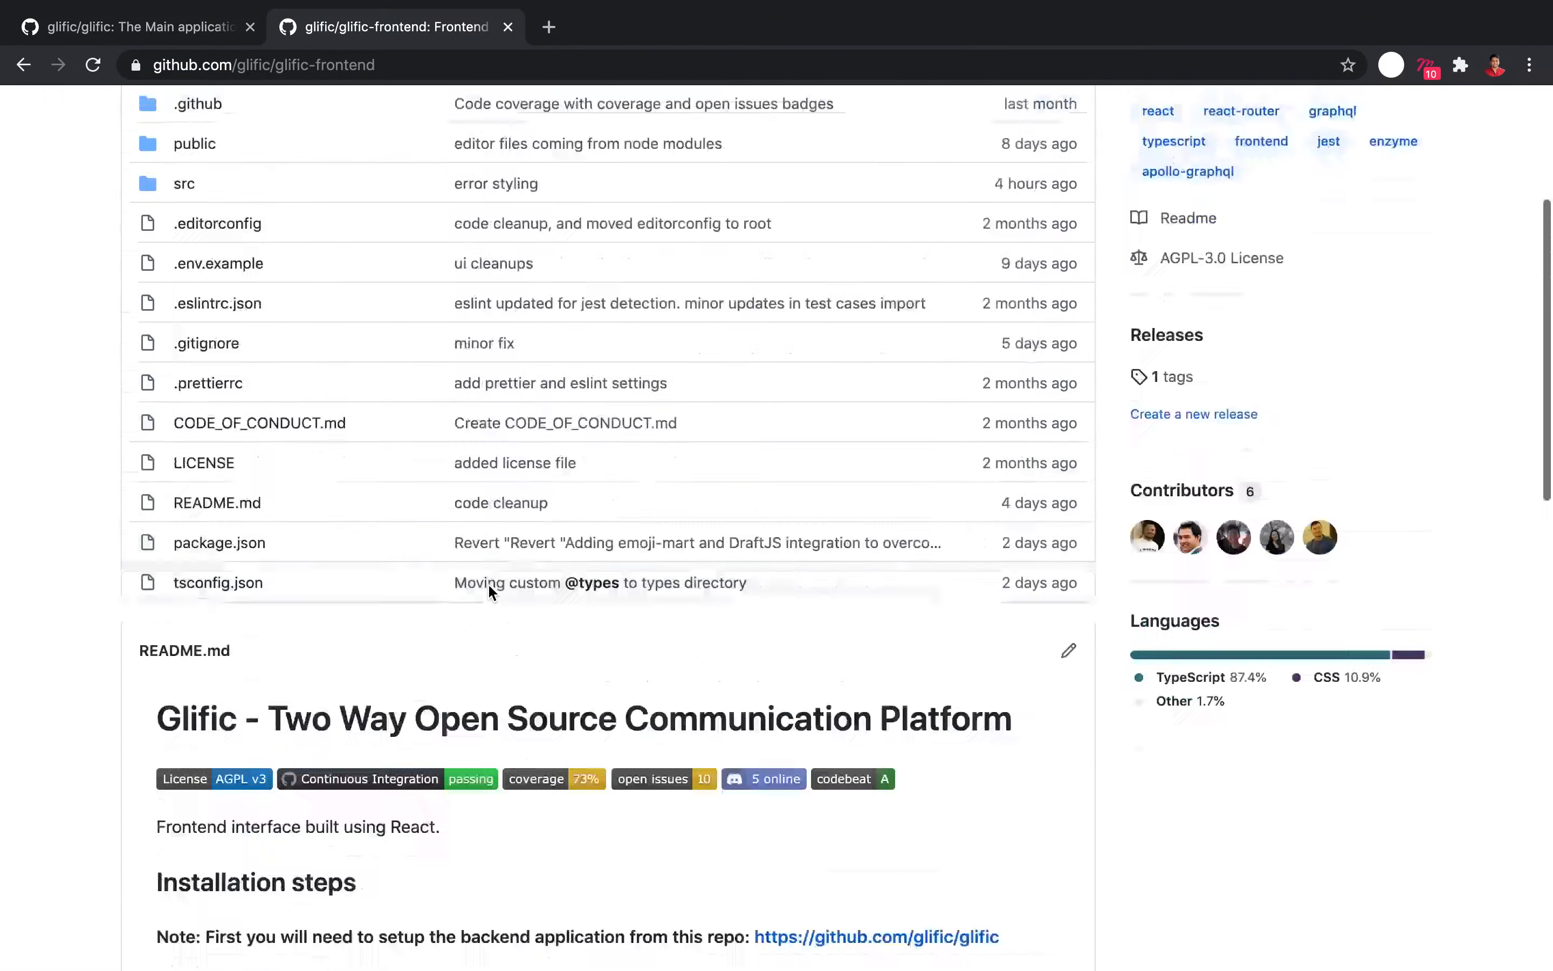